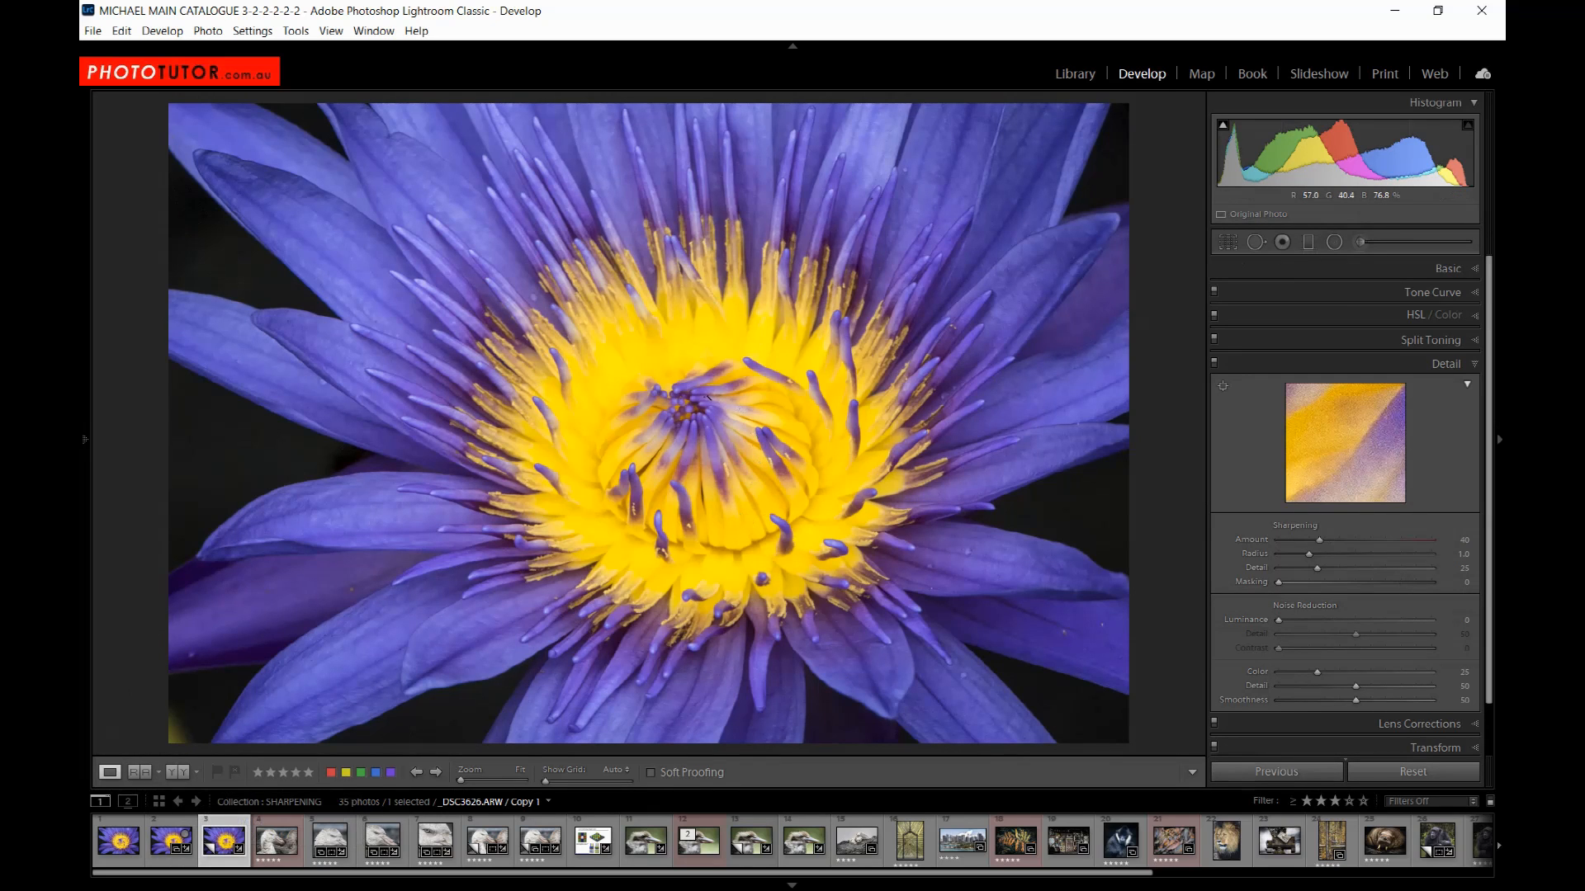
- Compare the flower's centre up close between the unsharpened copy and the sharpened version, viewing the sharpened one with Detail adjustments off and on
{"action": "left_click", "coordinate": [708, 398]}
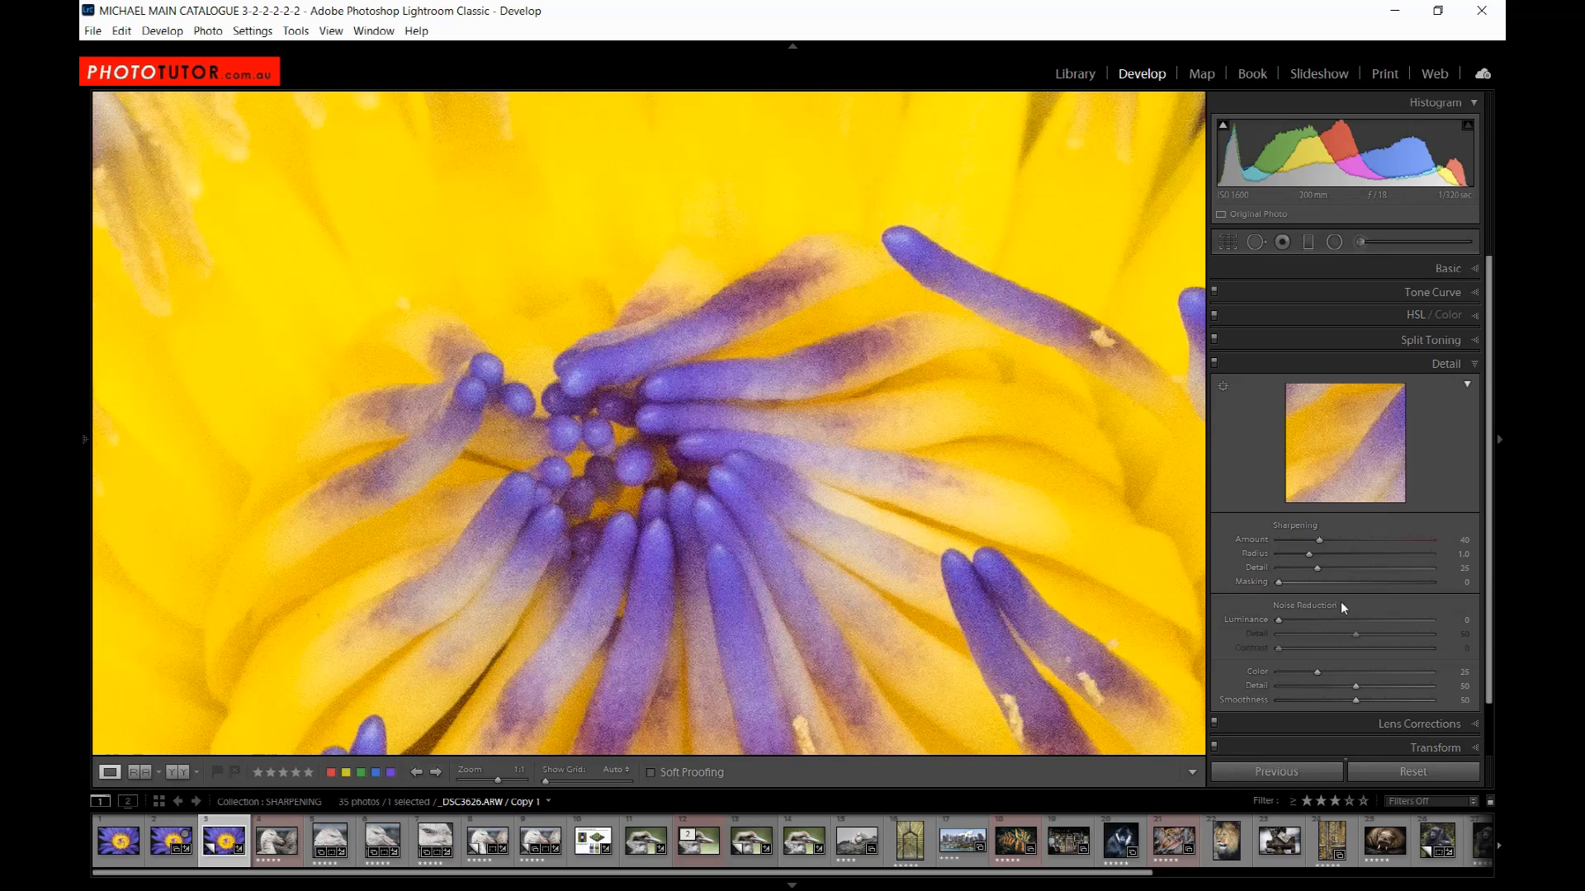
{"action": "left_click", "coordinate": [170, 840]}
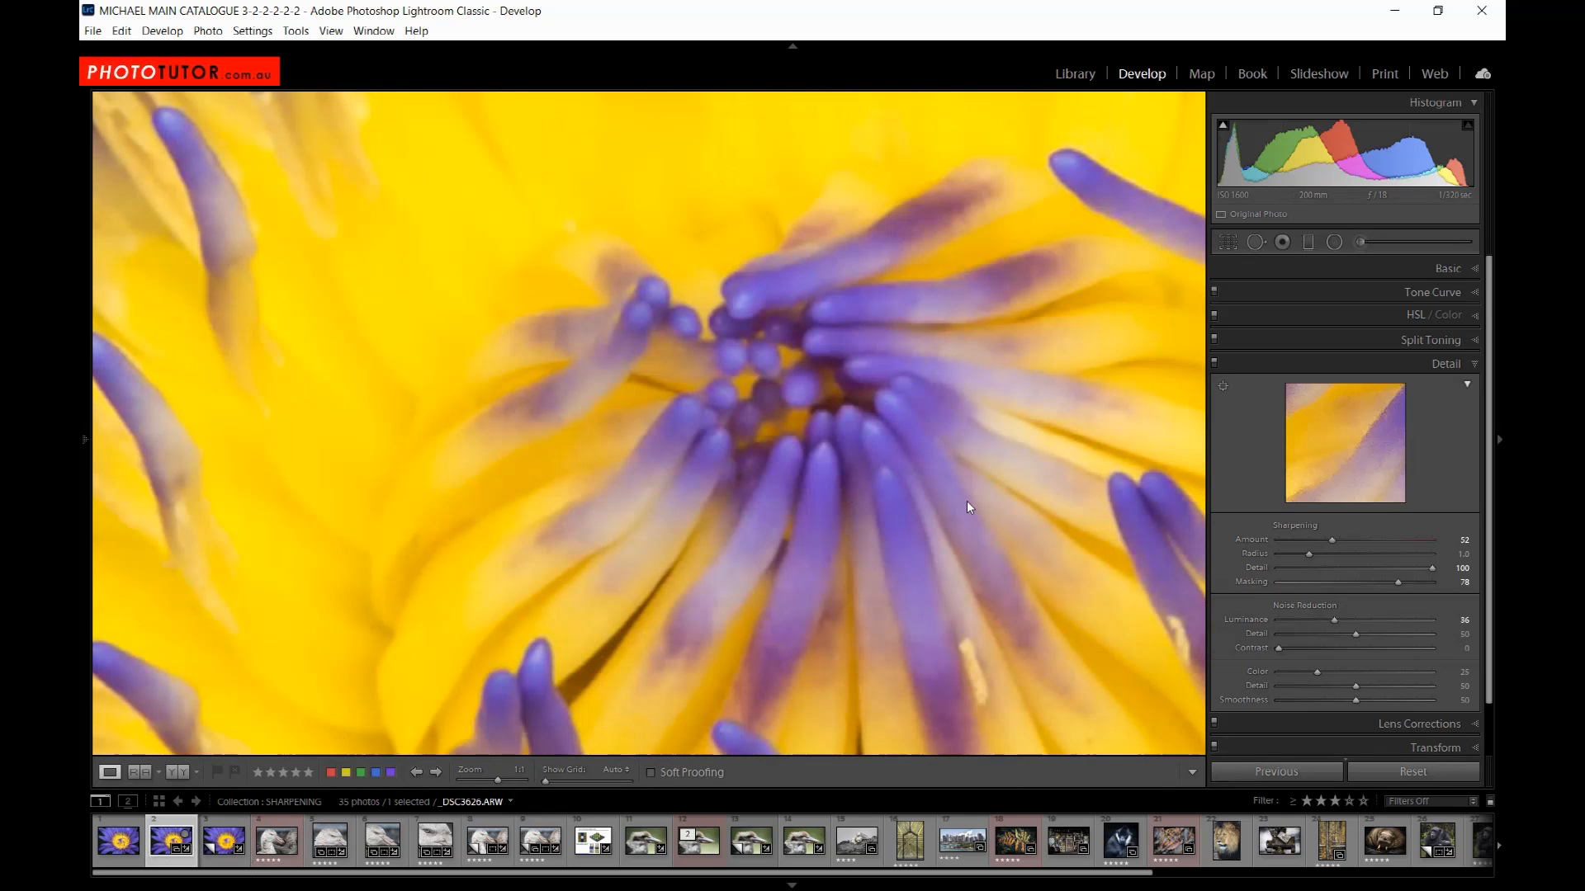
{"action": "left_click_drag", "start_coordinate": [886, 401], "coordinate": [745, 396]}
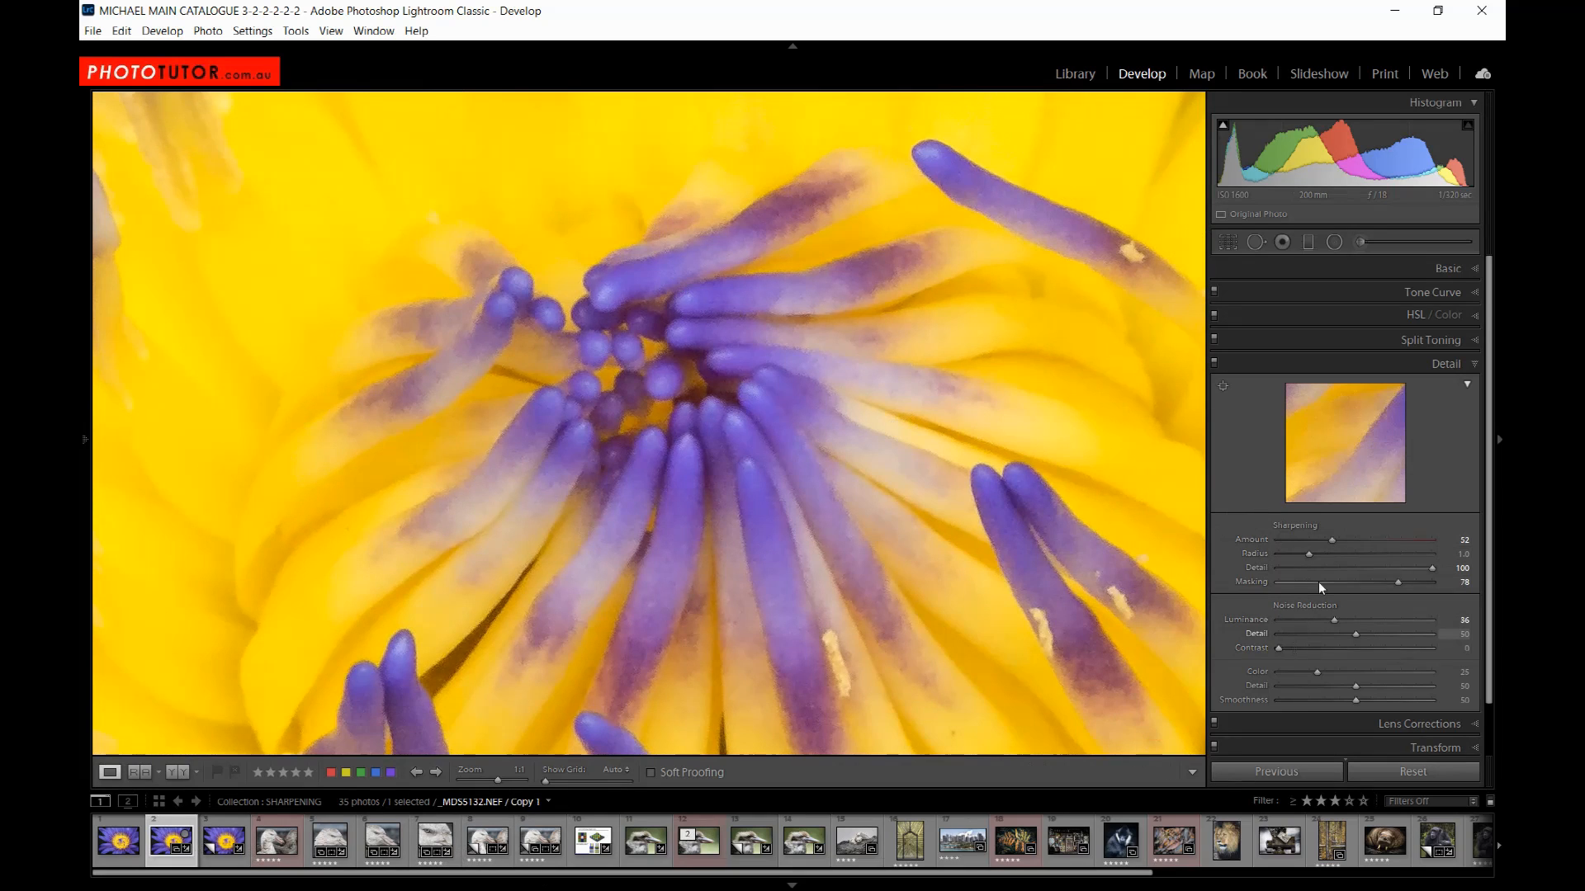
{"action": "left_click", "coordinate": [1213, 365]}
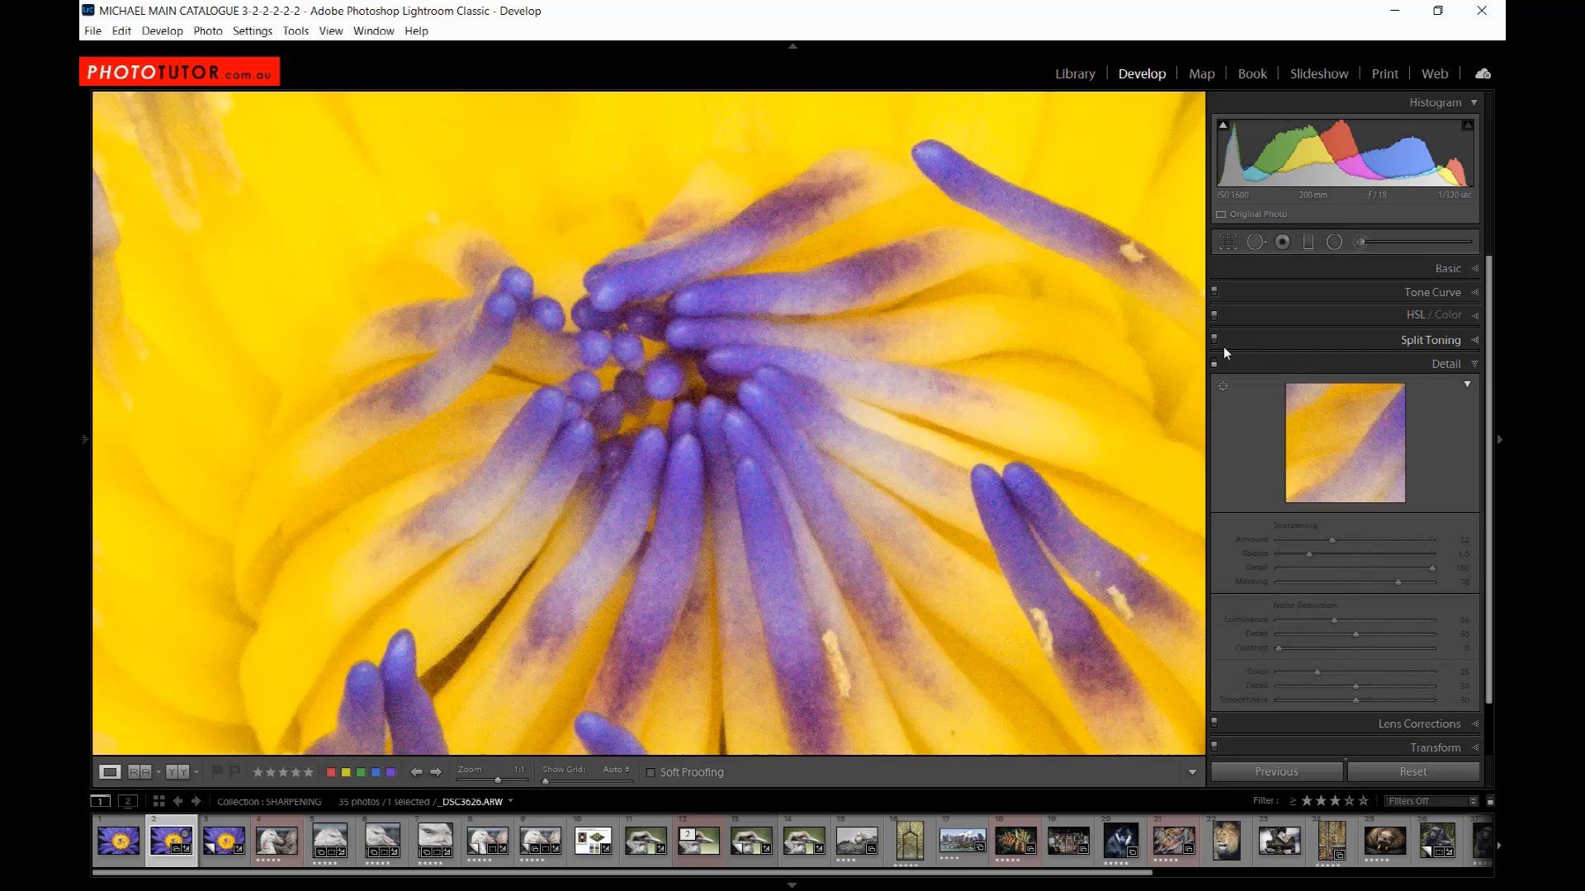
{"action": "left_click", "coordinate": [1213, 364]}
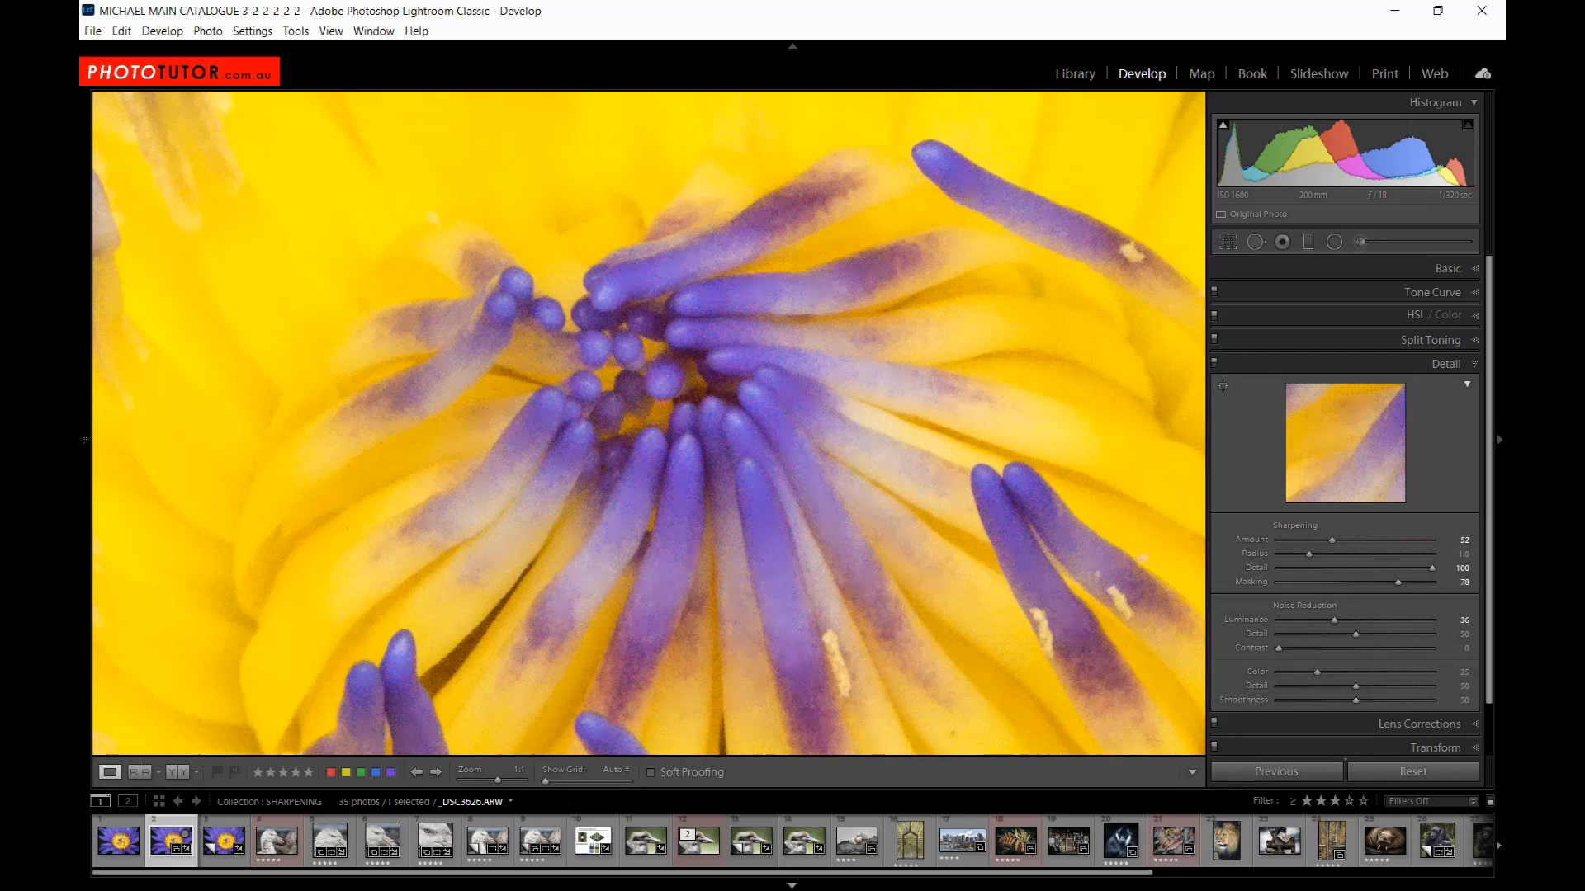
{"action": "left_click", "coordinate": [224, 840]}
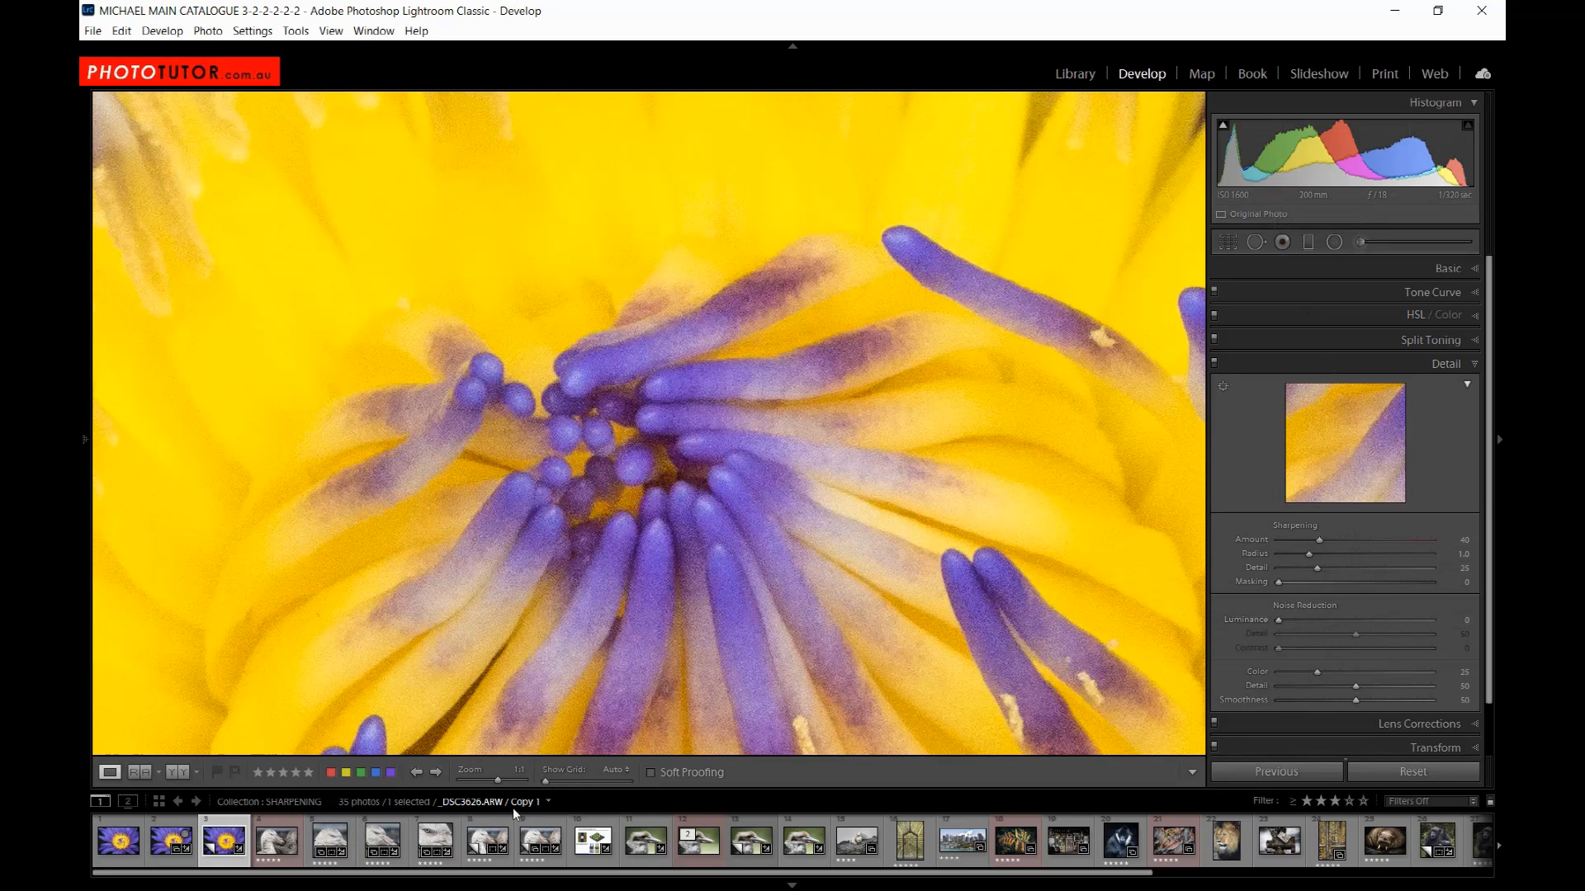
{"action": "left_click", "coordinate": [157, 844]}
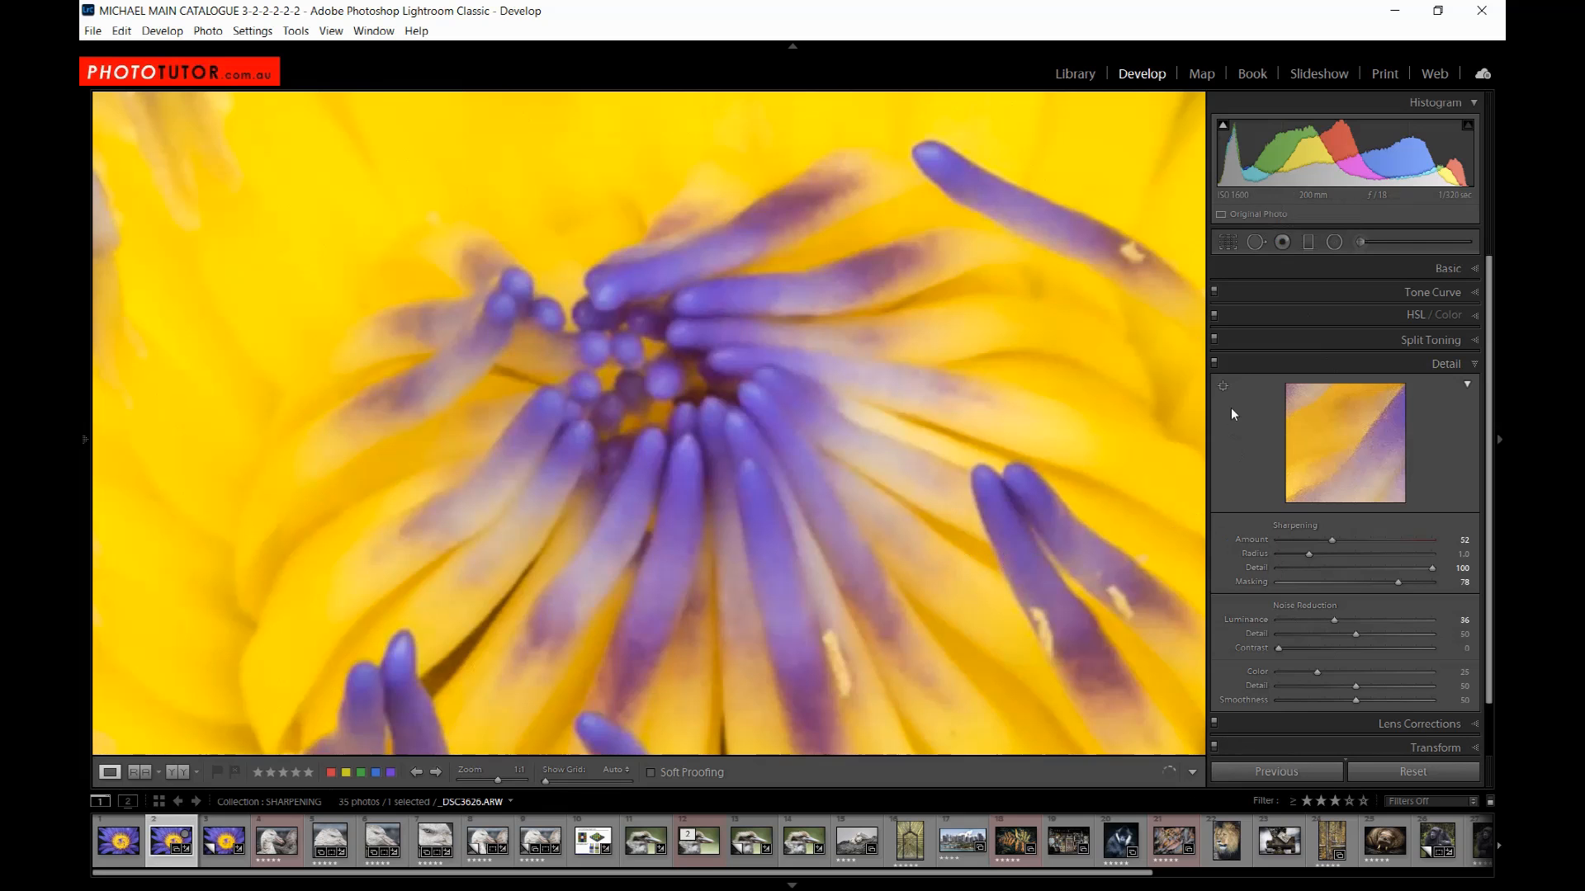
{"action": "left_click", "coordinate": [1214, 364]}
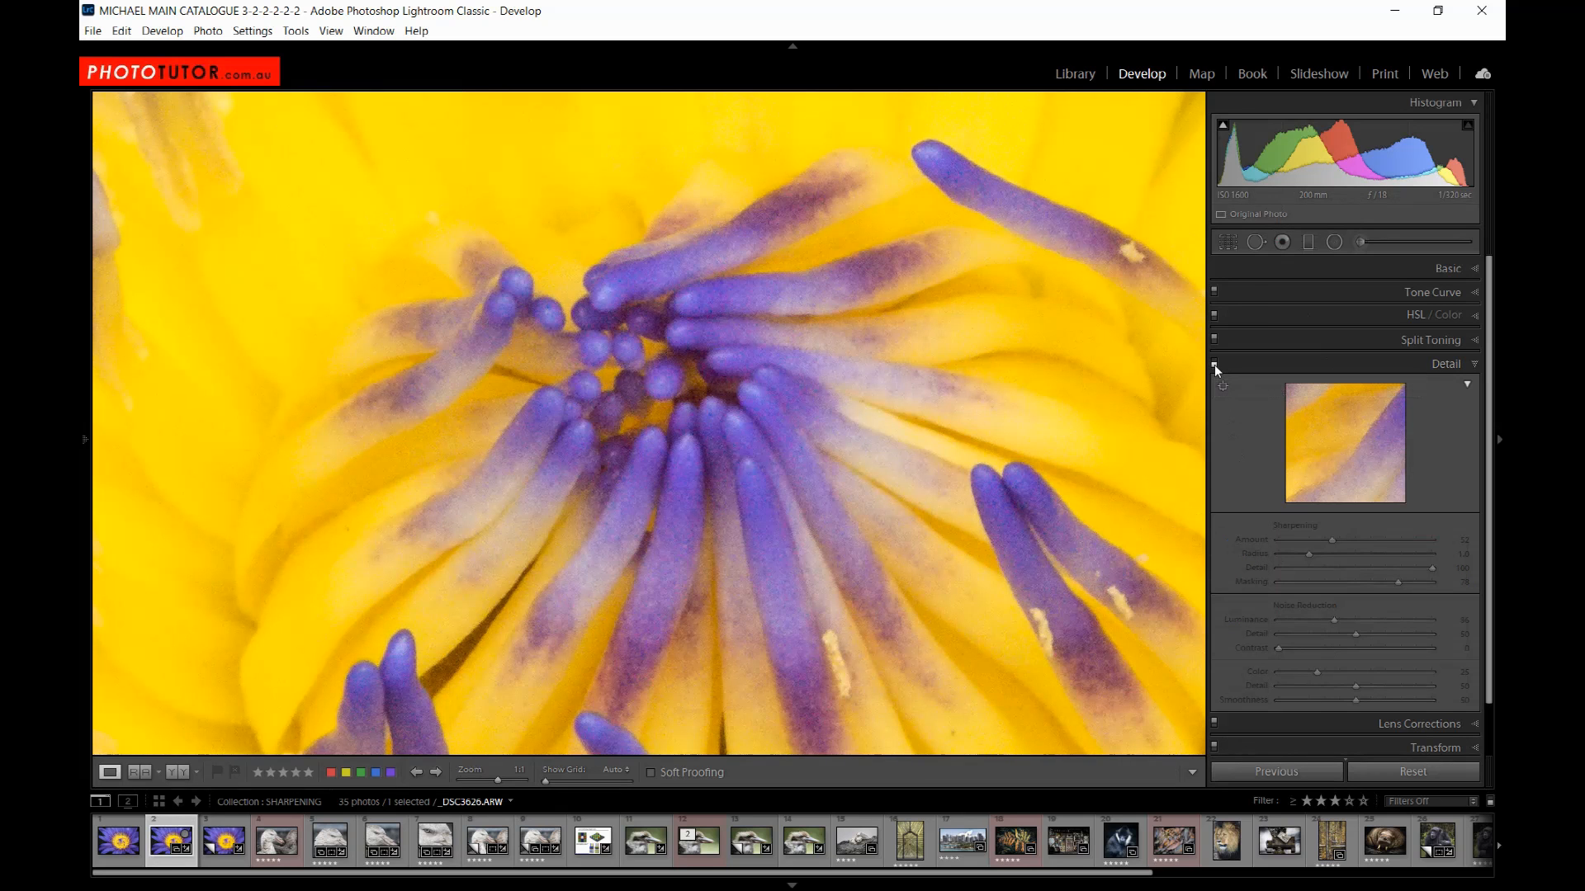
{"action": "left_click", "coordinate": [1214, 364]}
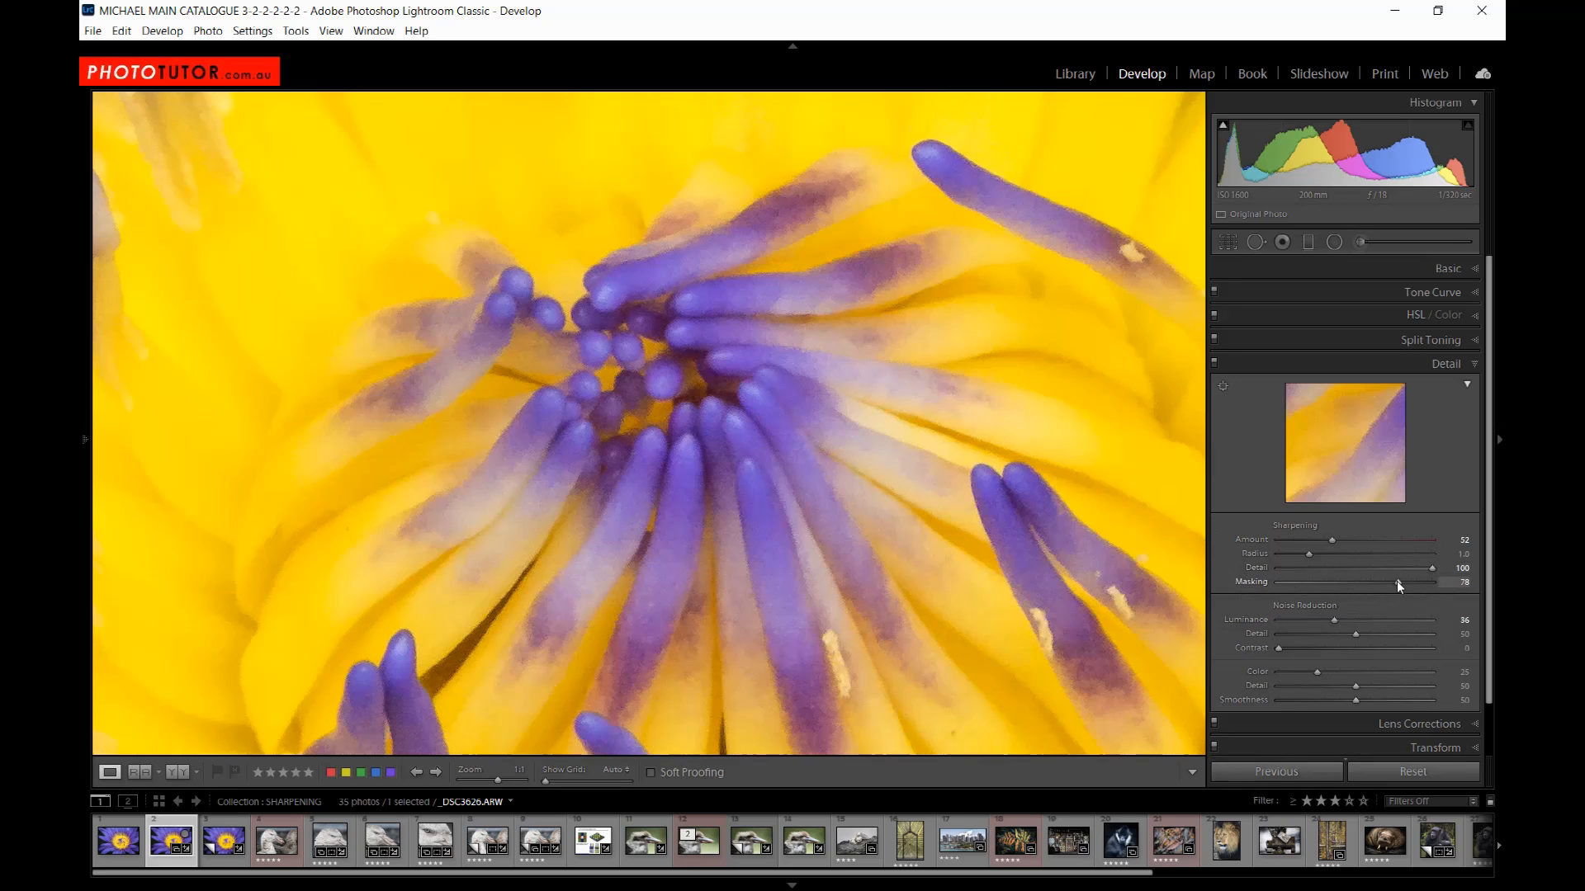
- Preview the sharpening mask on the flower across its range and set Masking to 77
{"action": "key", "text": "alt"}
{"action": "left_click_drag", "start_coordinate": [1395, 585], "coordinate": [1395, 585]}
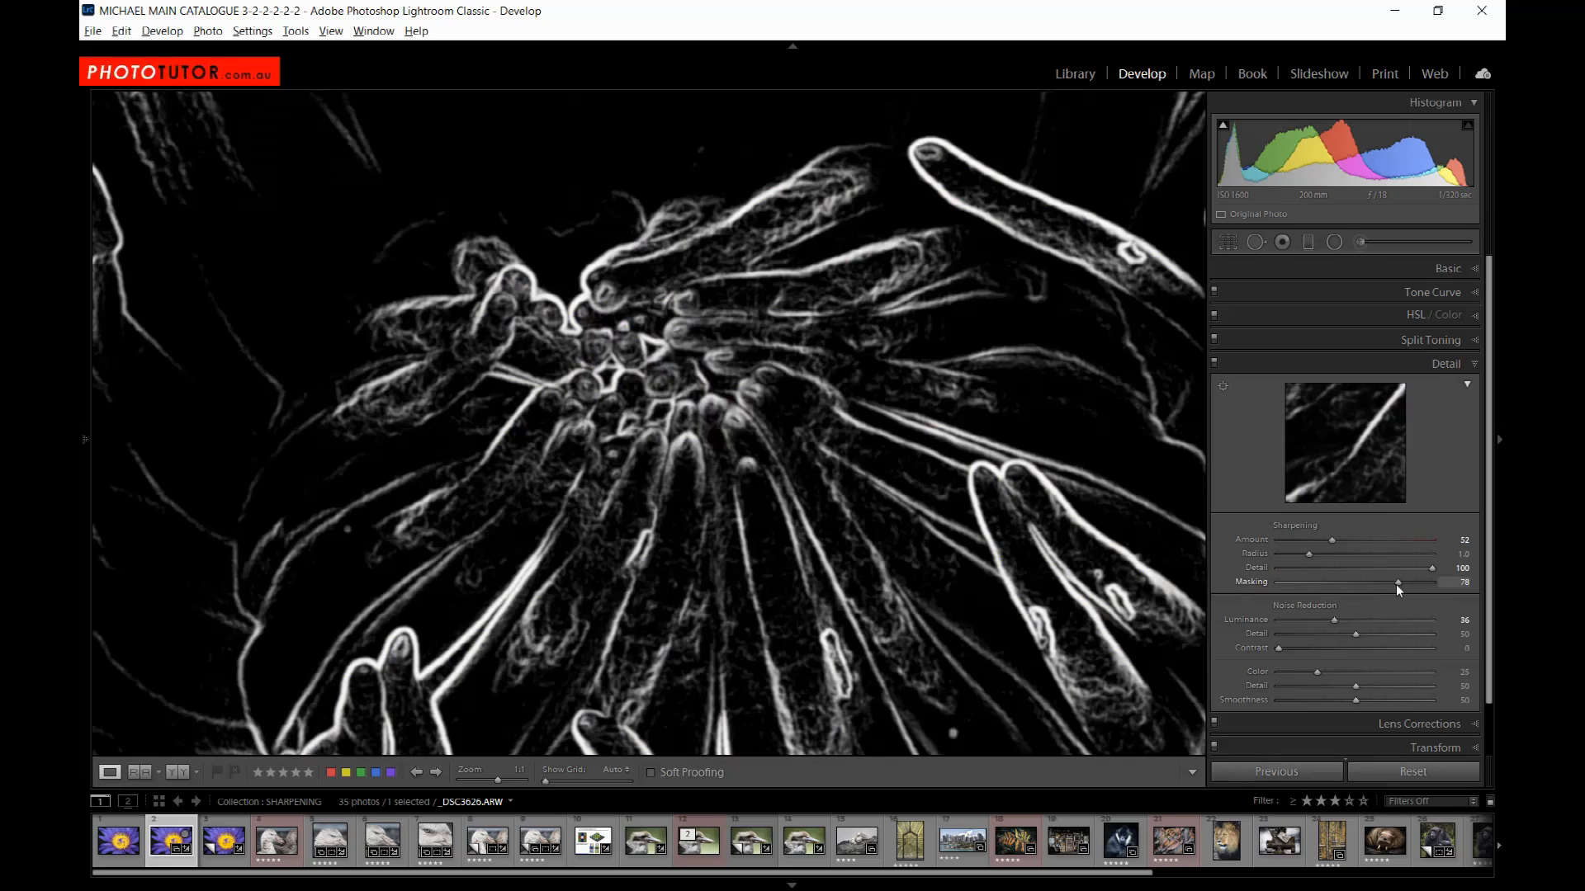
{"action": "left_click_drag", "start_coordinate": [1394, 585], "coordinate": [1270, 598]}
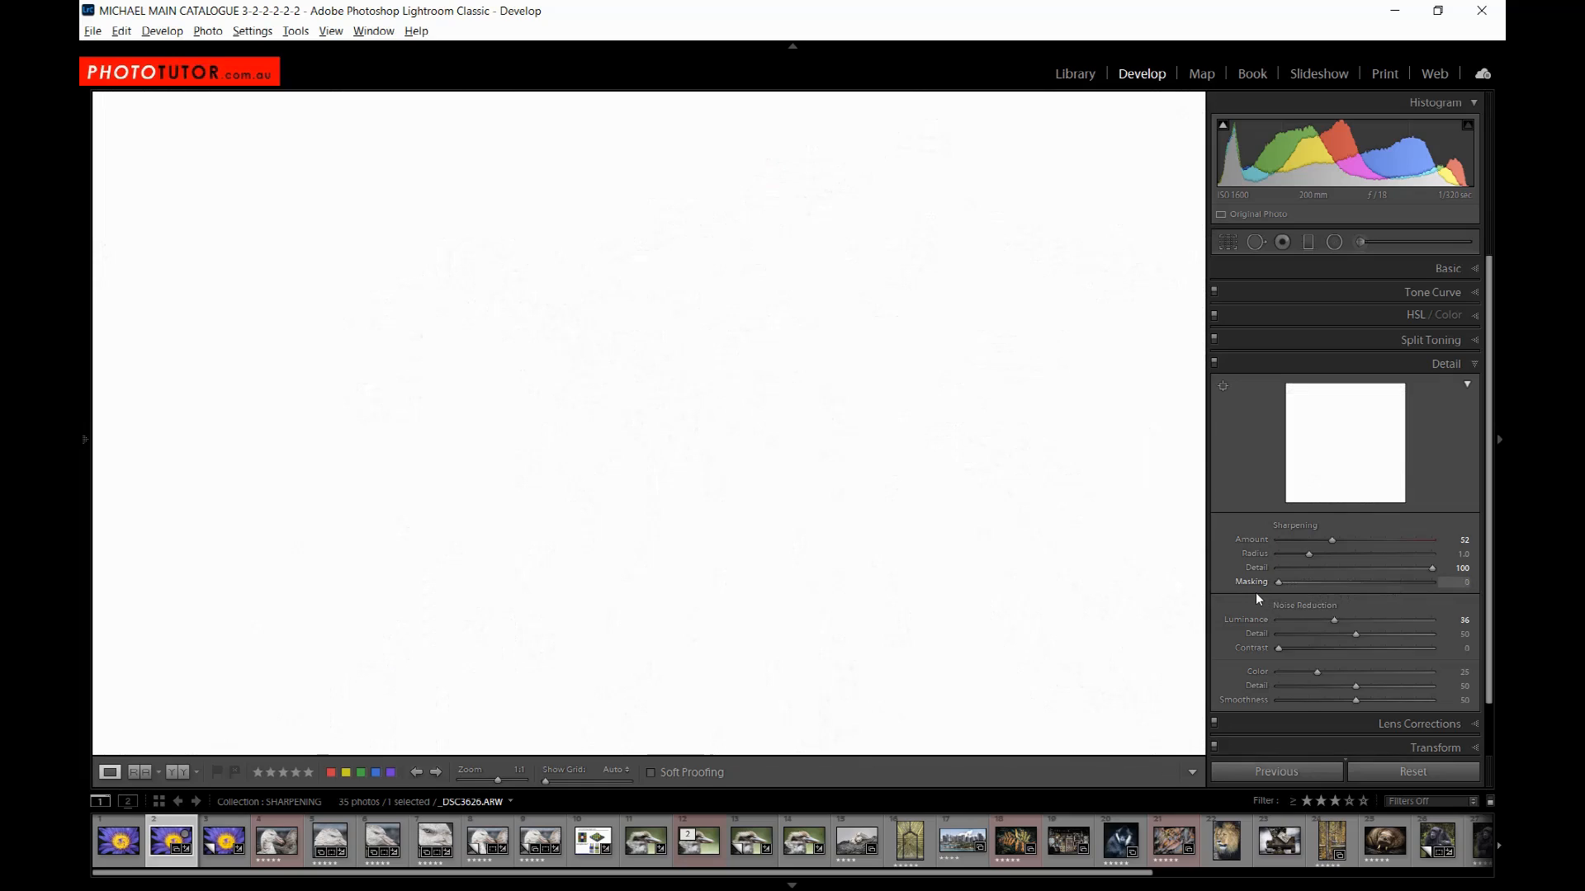
{"action": "left_click_drag", "start_coordinate": [1274, 583], "coordinate": [1397, 593]}
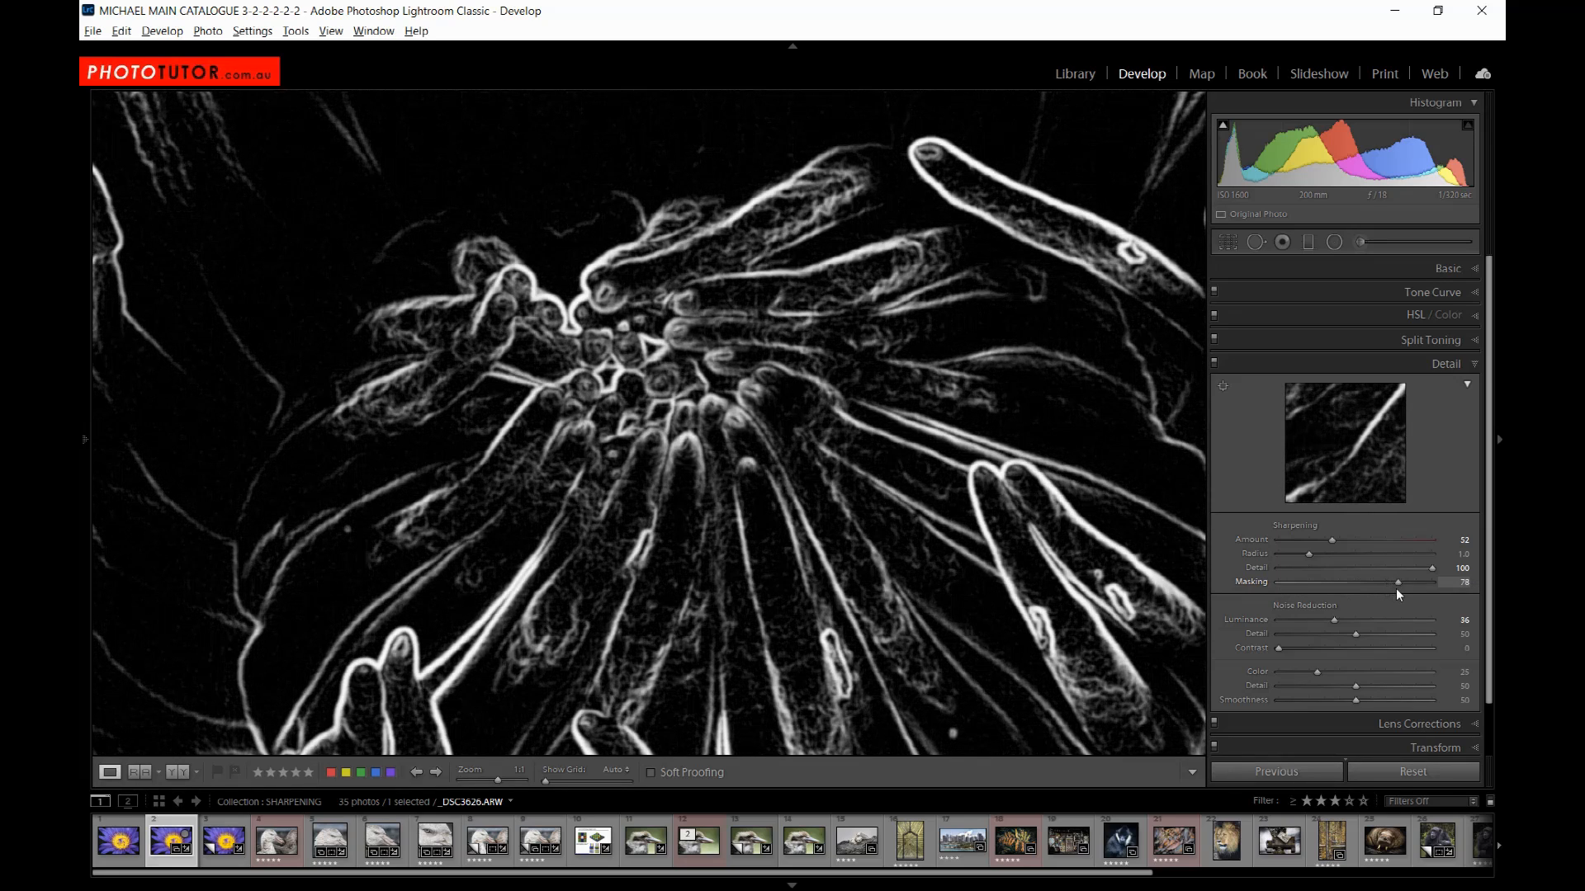
{"action": "left_click_drag", "start_coordinate": [1394, 589], "coordinate": [1394, 589]}
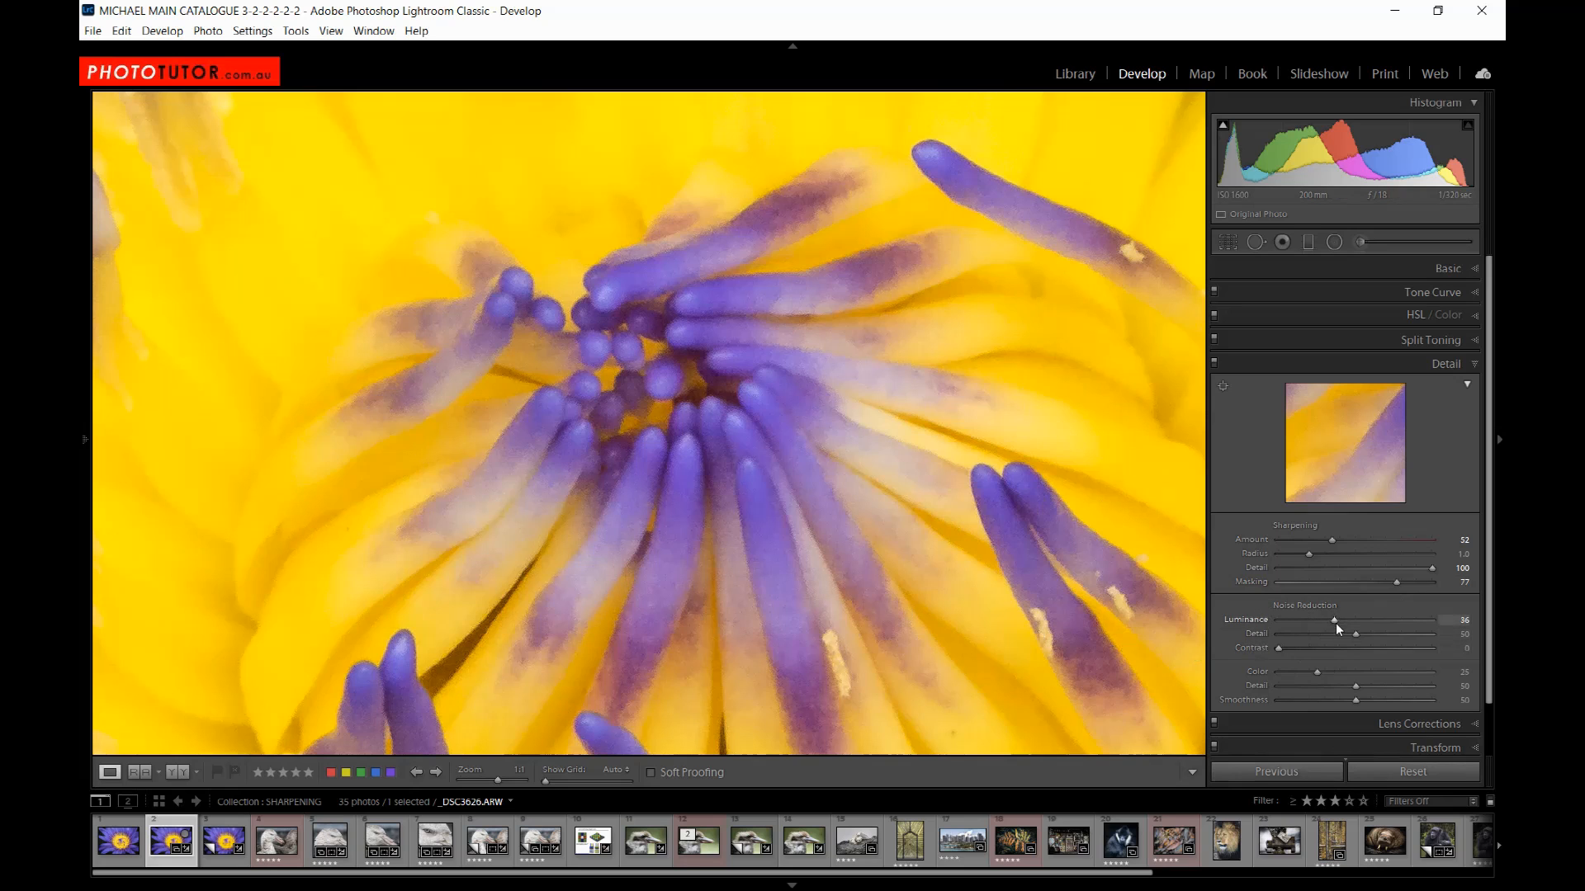
- Set the flower's noise reduction to Luminance 38 and Detail 100, and compare the photo with Detail adjustments off and on
{"action": "left_click_drag", "start_coordinate": [1331, 617], "coordinate": [1251, 619]}
{"action": "left_click_drag", "start_coordinate": [1251, 617], "coordinate": [1284, 653]}
{"action": "left_click_drag", "start_coordinate": [1357, 634], "coordinate": [1383, 636]}
{"action": "left_click_drag", "start_coordinate": [1342, 628], "coordinate": [1339, 628]}
{"action": "left_click", "coordinate": [1213, 369]}
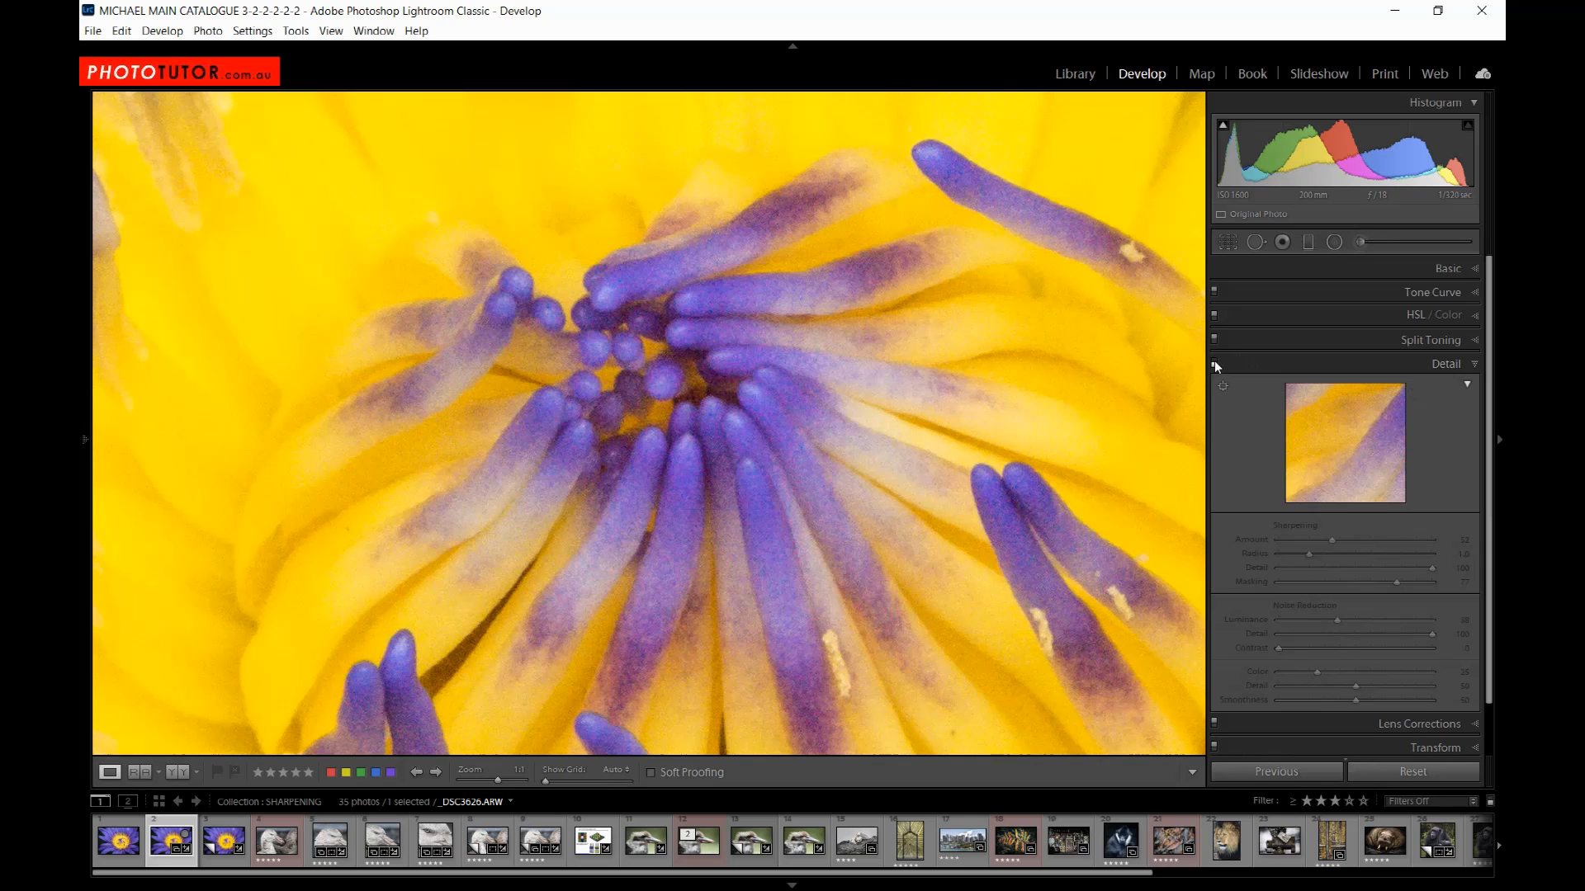
{"action": "left_click", "coordinate": [1215, 359]}
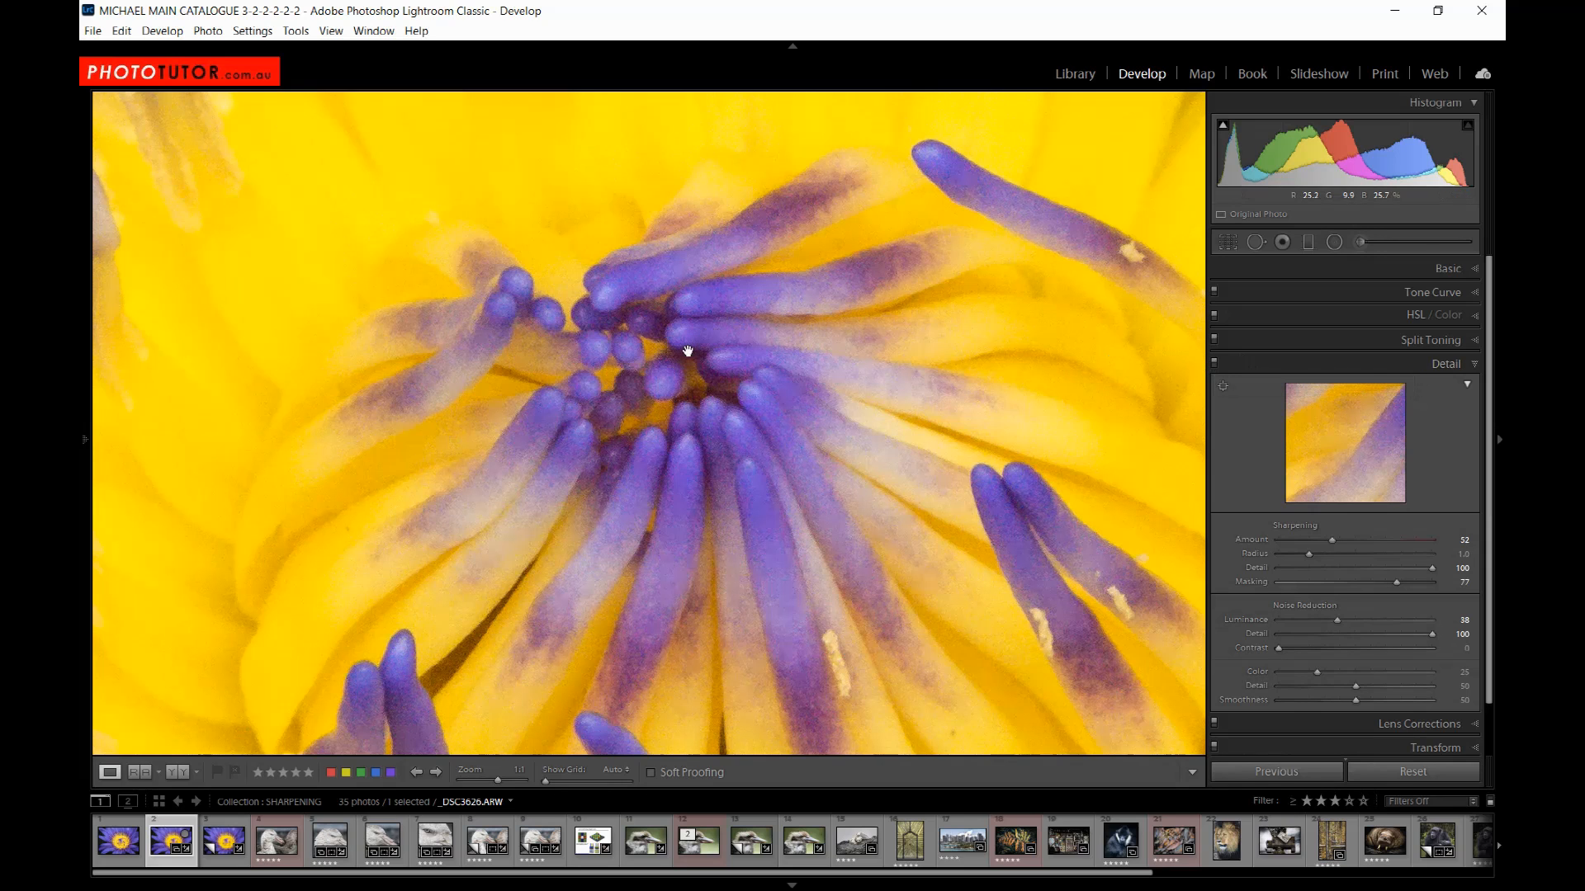
- Set the flower photo's Texture to +14 and Clarity to +33, checking it both whole and up close
{"action": "left_click", "coordinate": [1300, 269]}
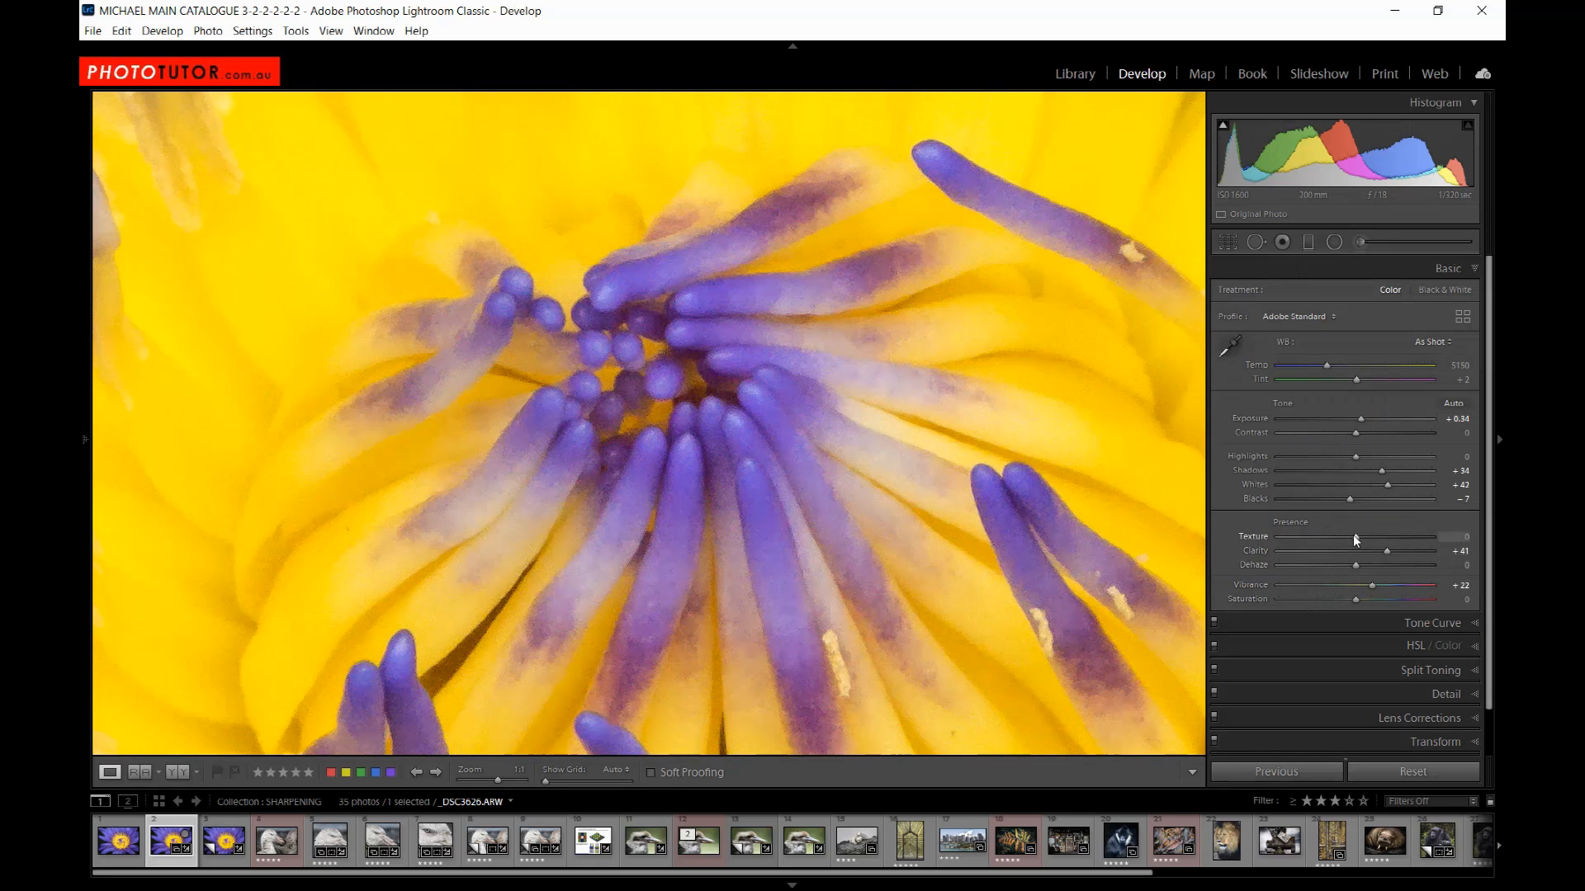
{"action": "mouse_move", "coordinate": [1354, 537]}
{"action": "left_mouse_down"}
{"action": "mouse_move", "coordinate": [1374, 536]}
{"action": "mouse_move", "coordinate": [1353, 538]}
{"action": "left_mouse_up"}
{"action": "left_click_drag", "start_coordinate": [1358, 538], "coordinate": [1381, 550]}
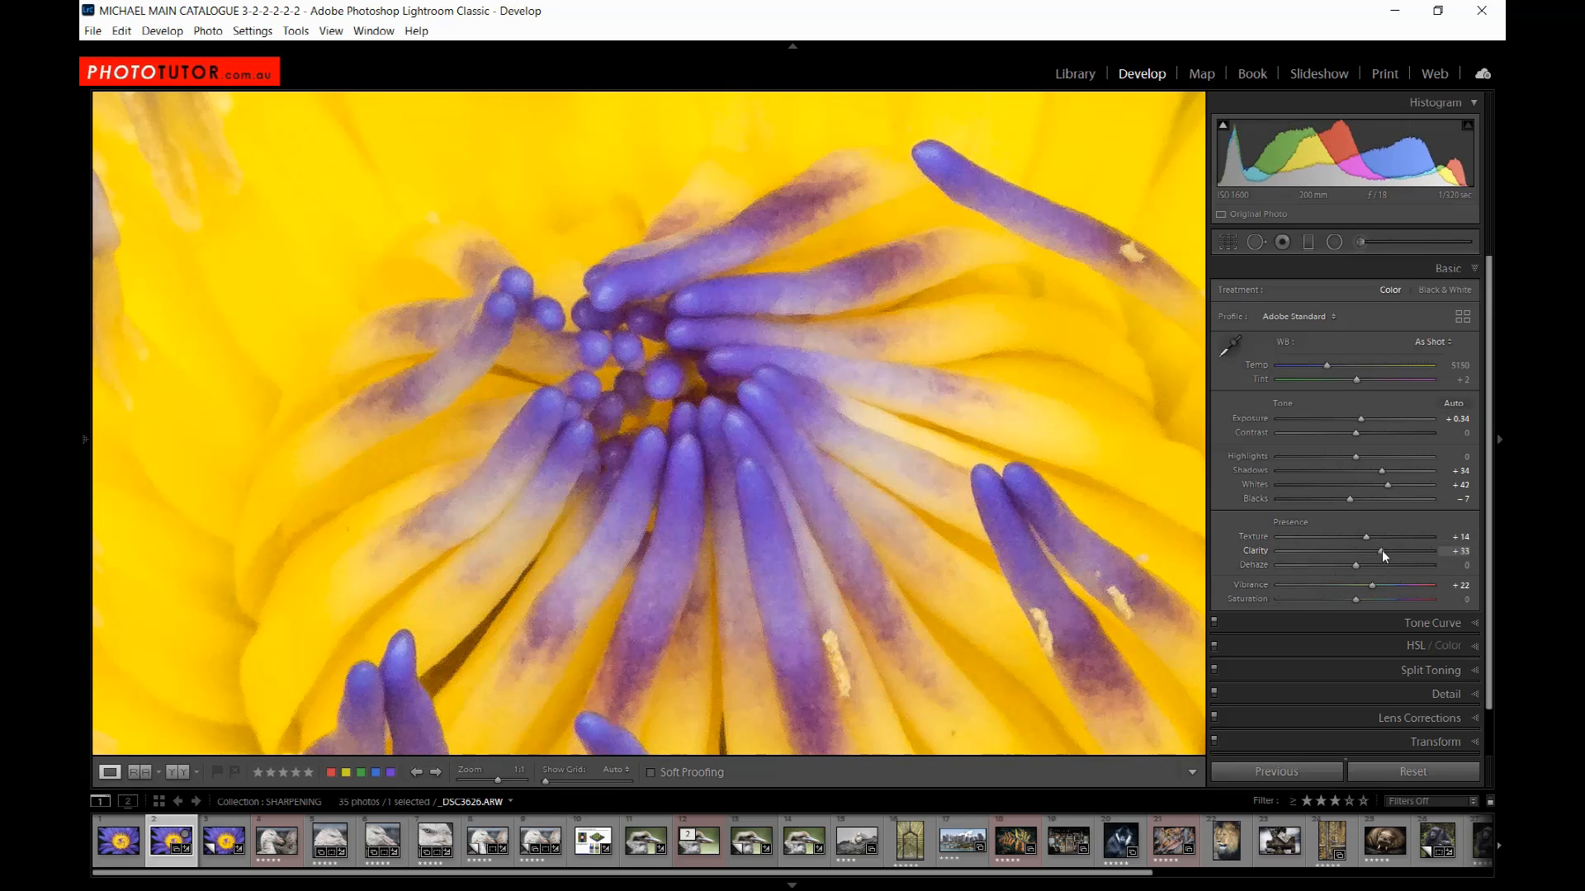
{"action": "left_click", "coordinate": [683, 376]}
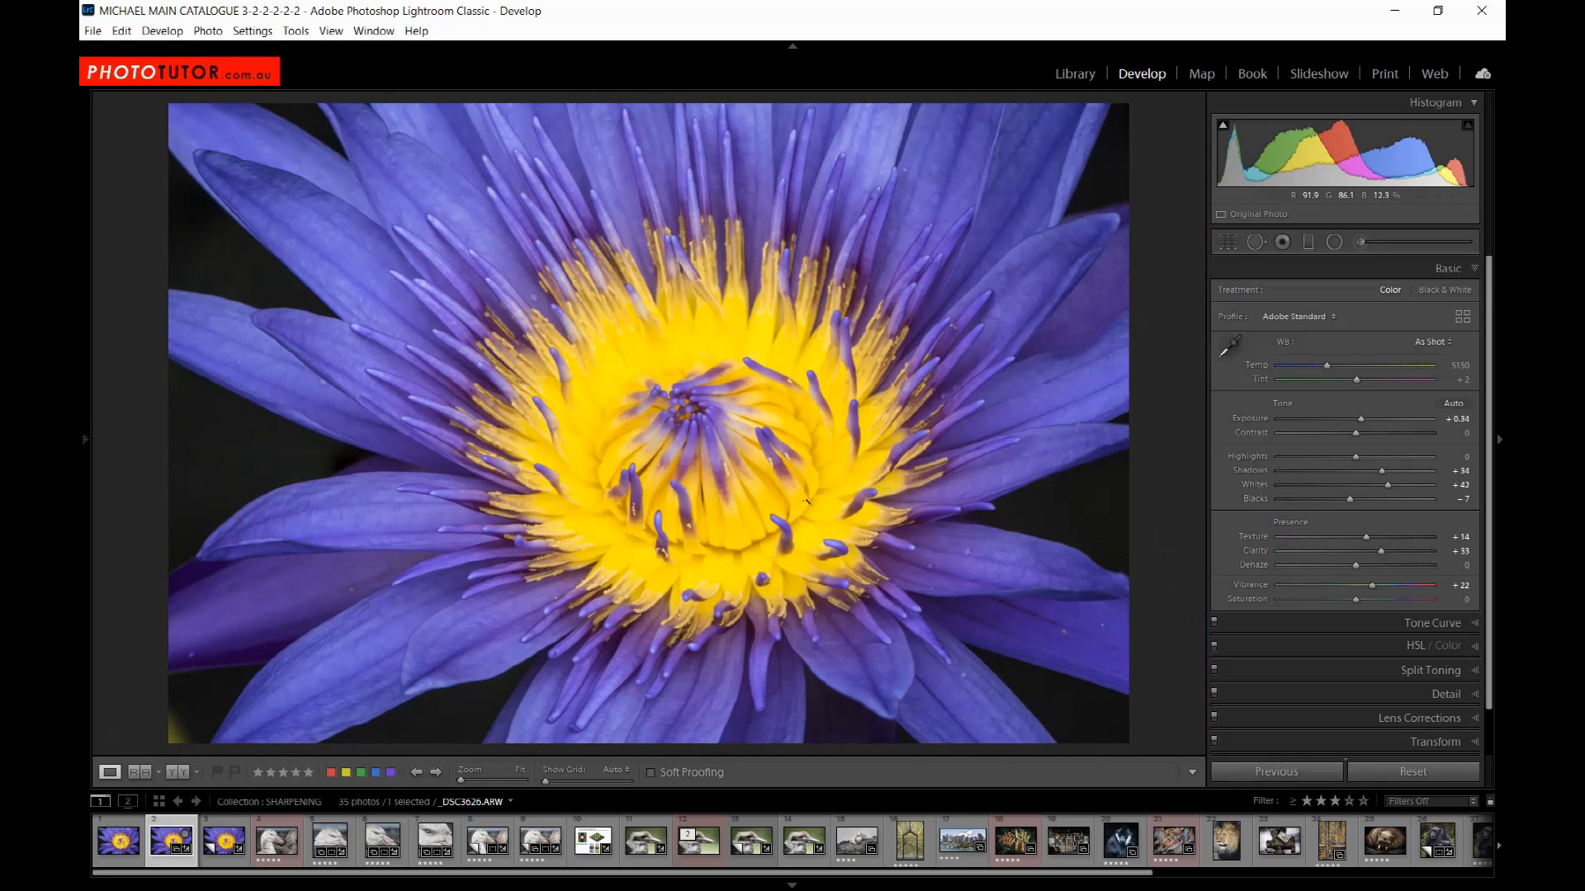
{"action": "left_click", "coordinate": [687, 412]}
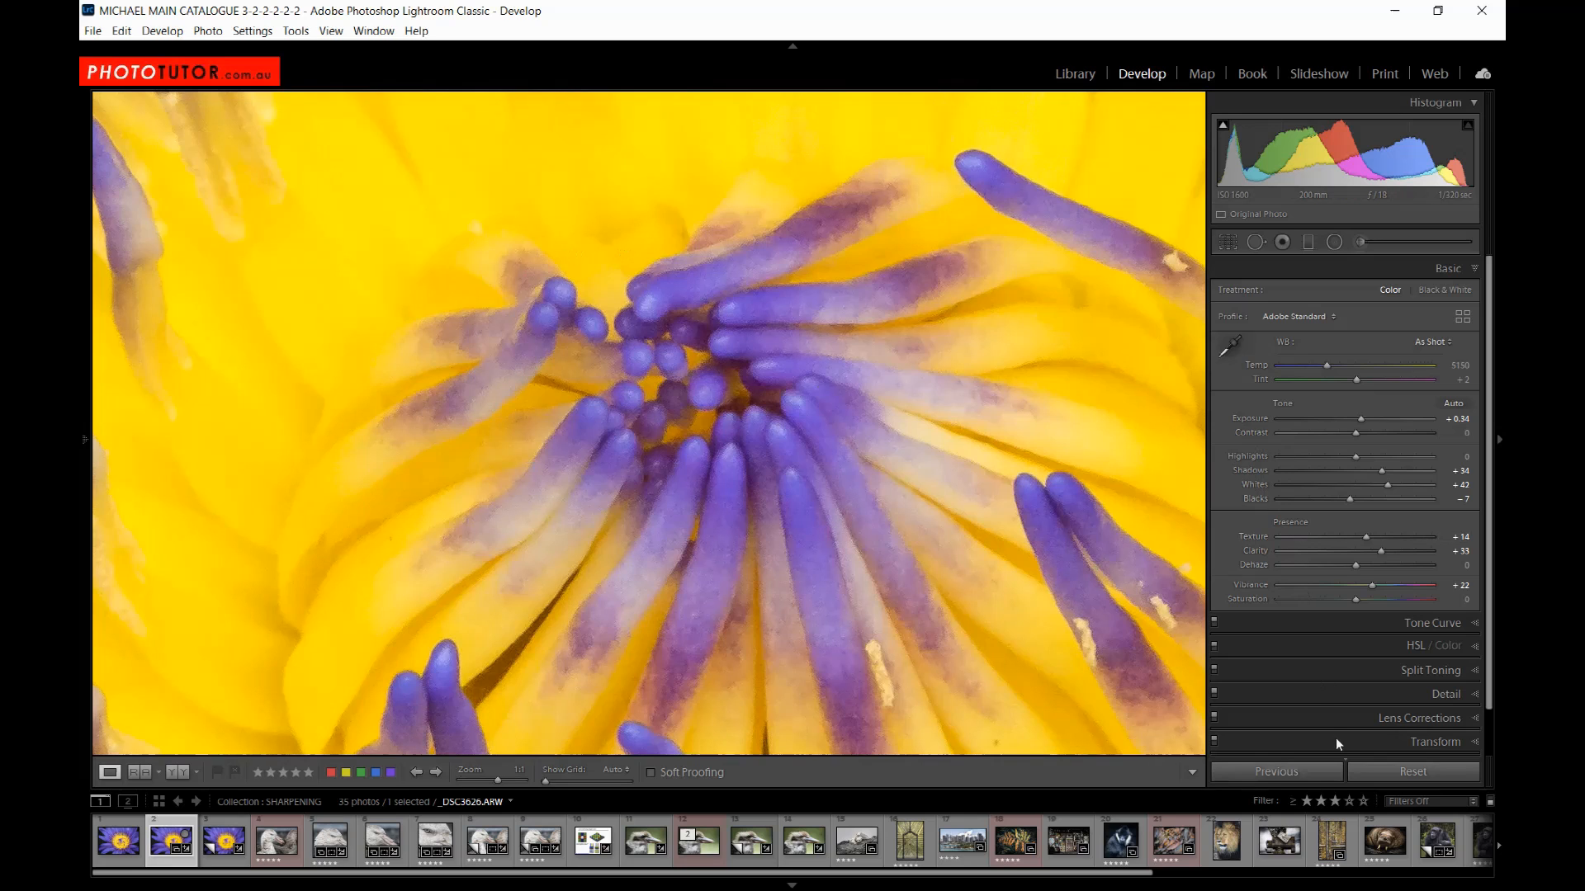
- Review the flower's Detail settings, and examine the noise around the eyes and nose in the unsharpened gorilla copy
{"action": "left_click", "coordinate": [1306, 694]}
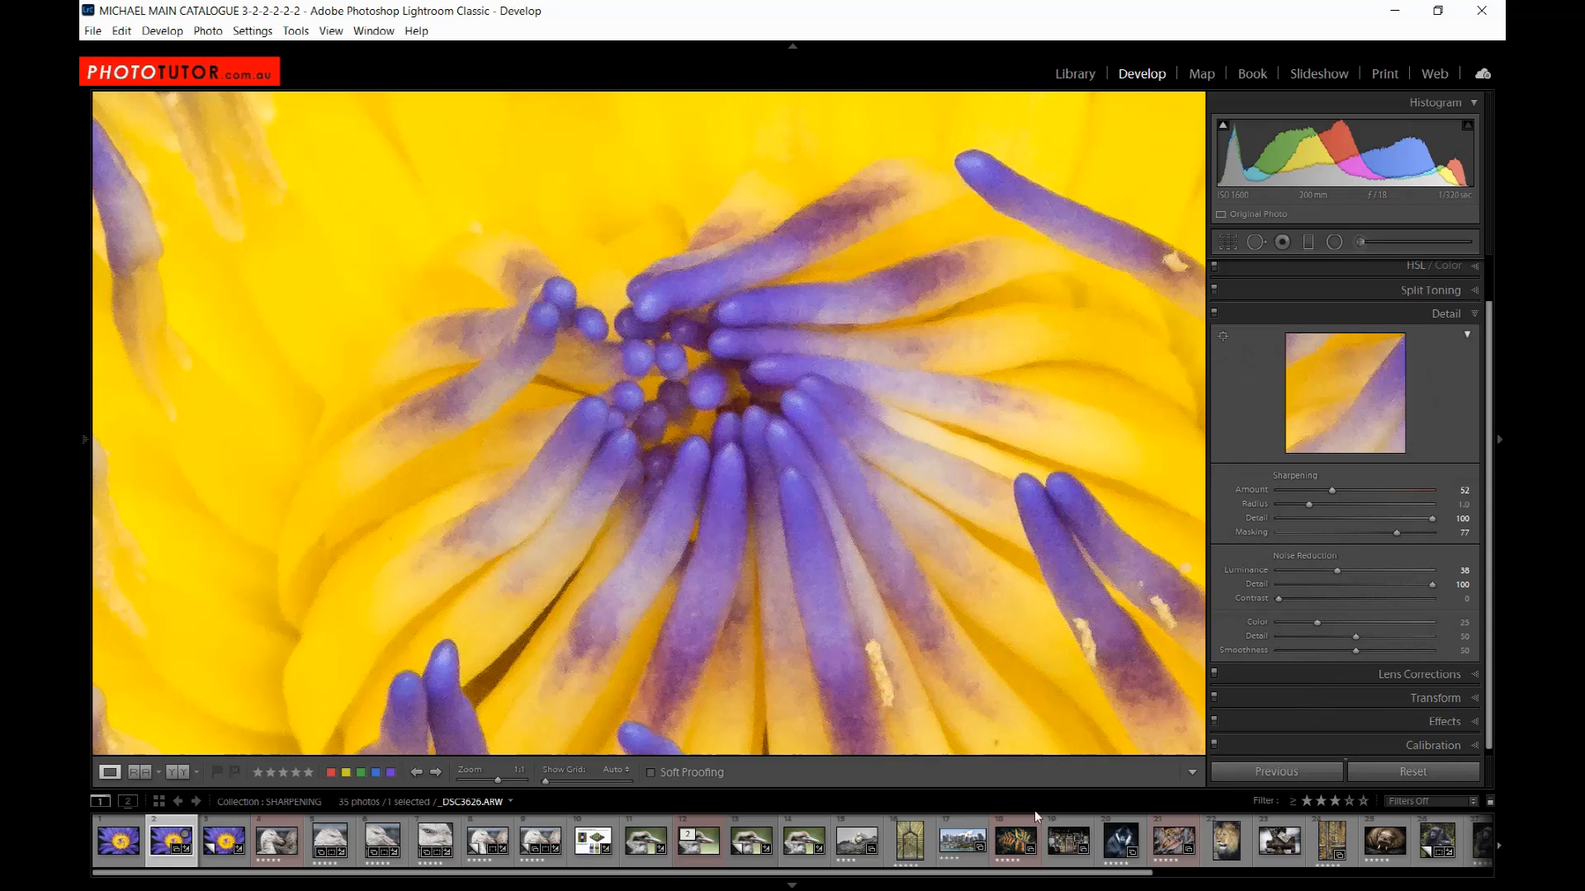
{"action": "left_click_drag", "start_coordinate": [1029, 875], "coordinate": [1369, 875]}
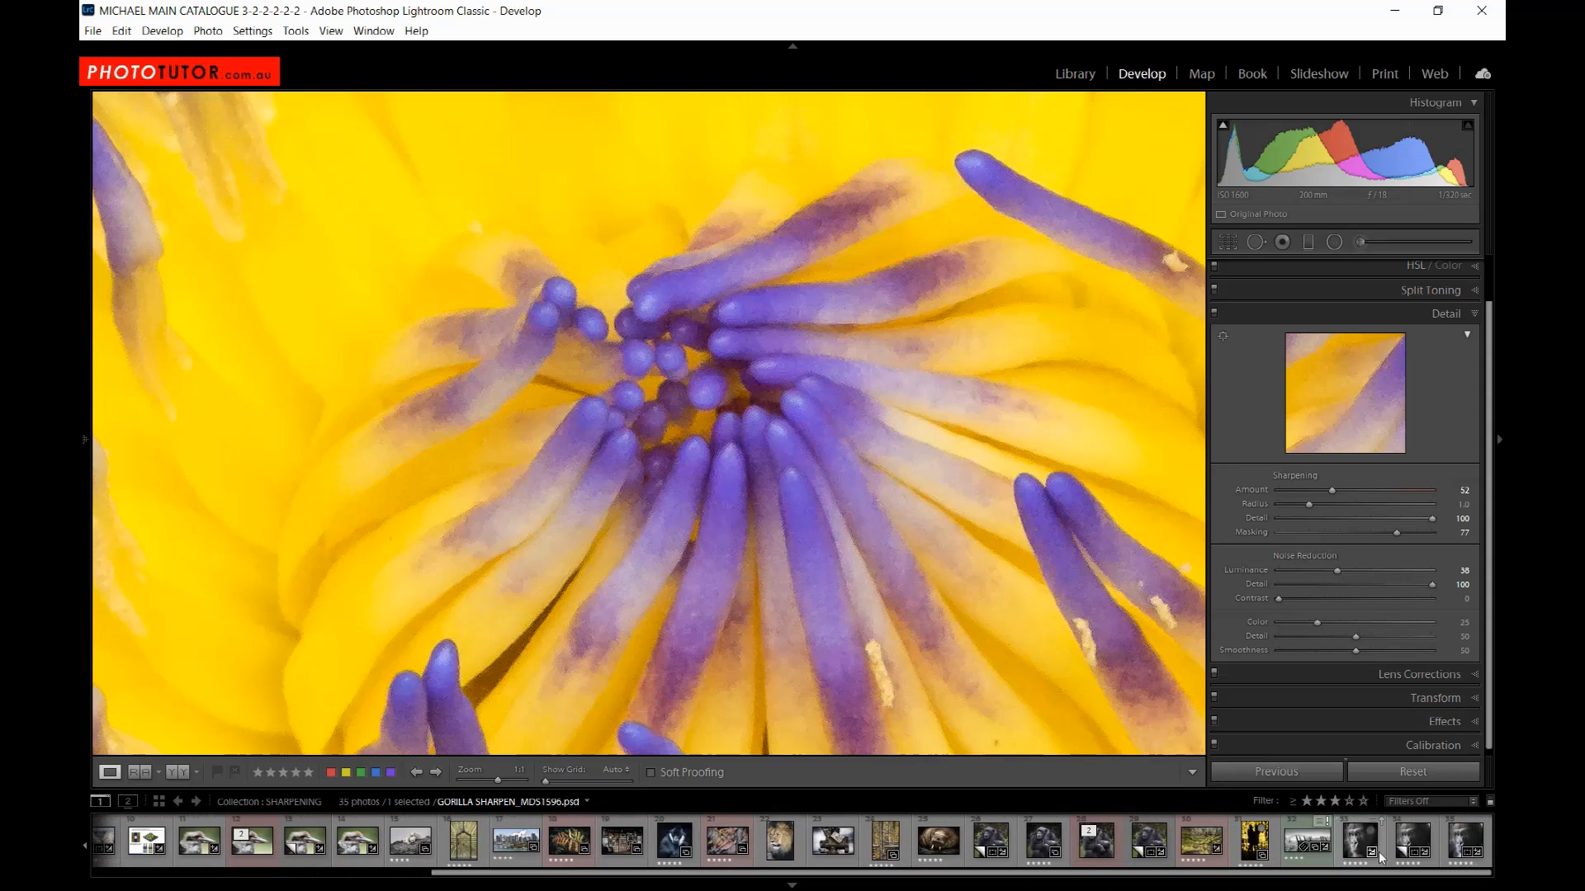
{"action": "left_click", "coordinate": [1413, 841]}
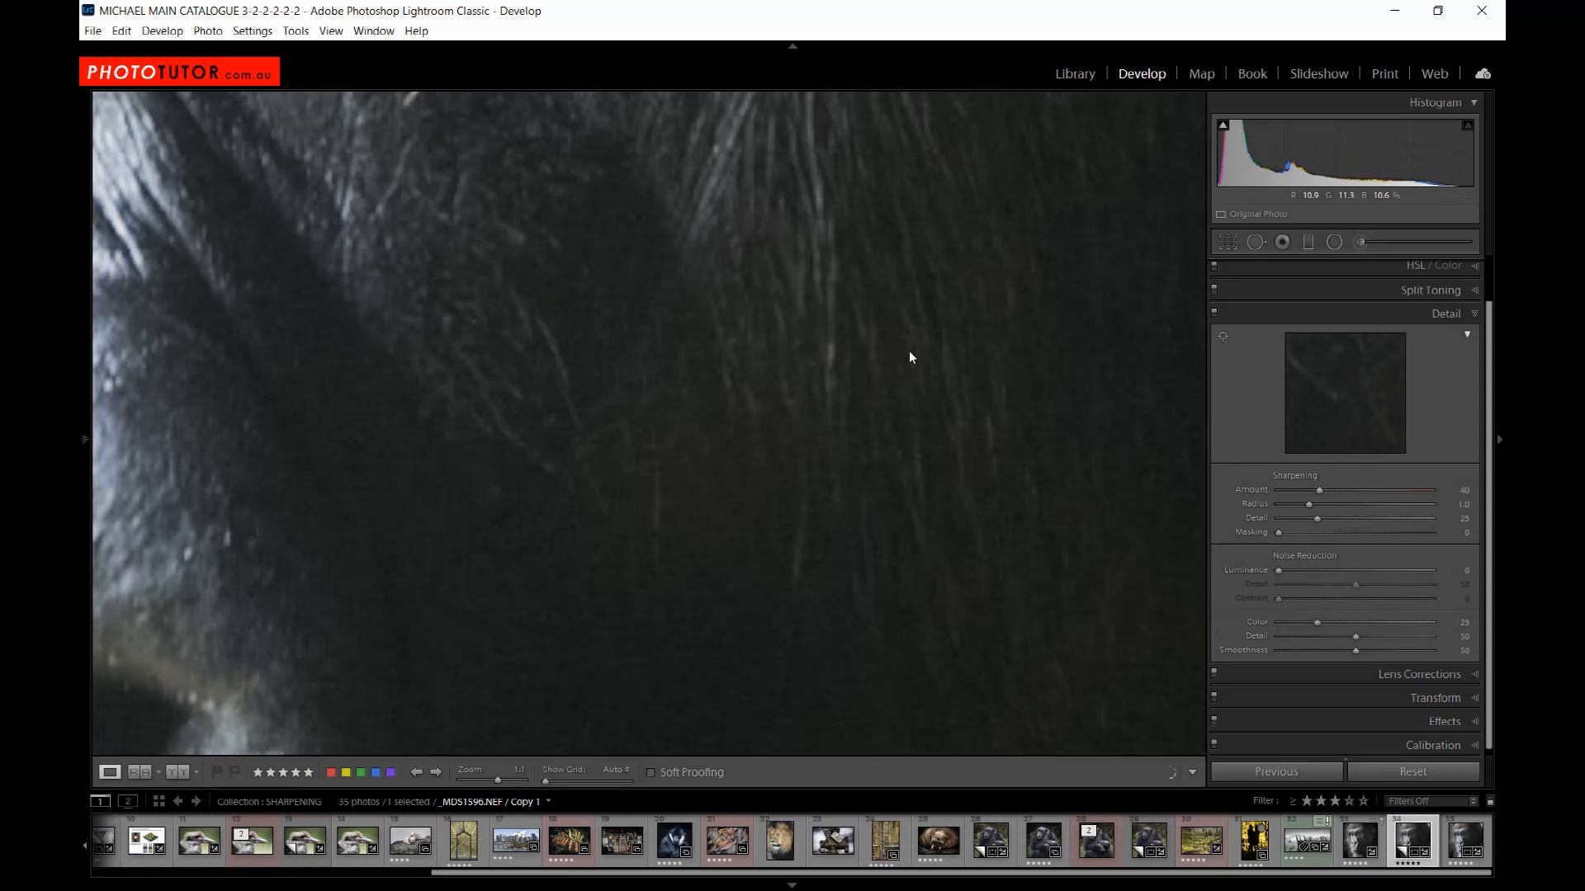
{"action": "left_click", "coordinate": [832, 322]}
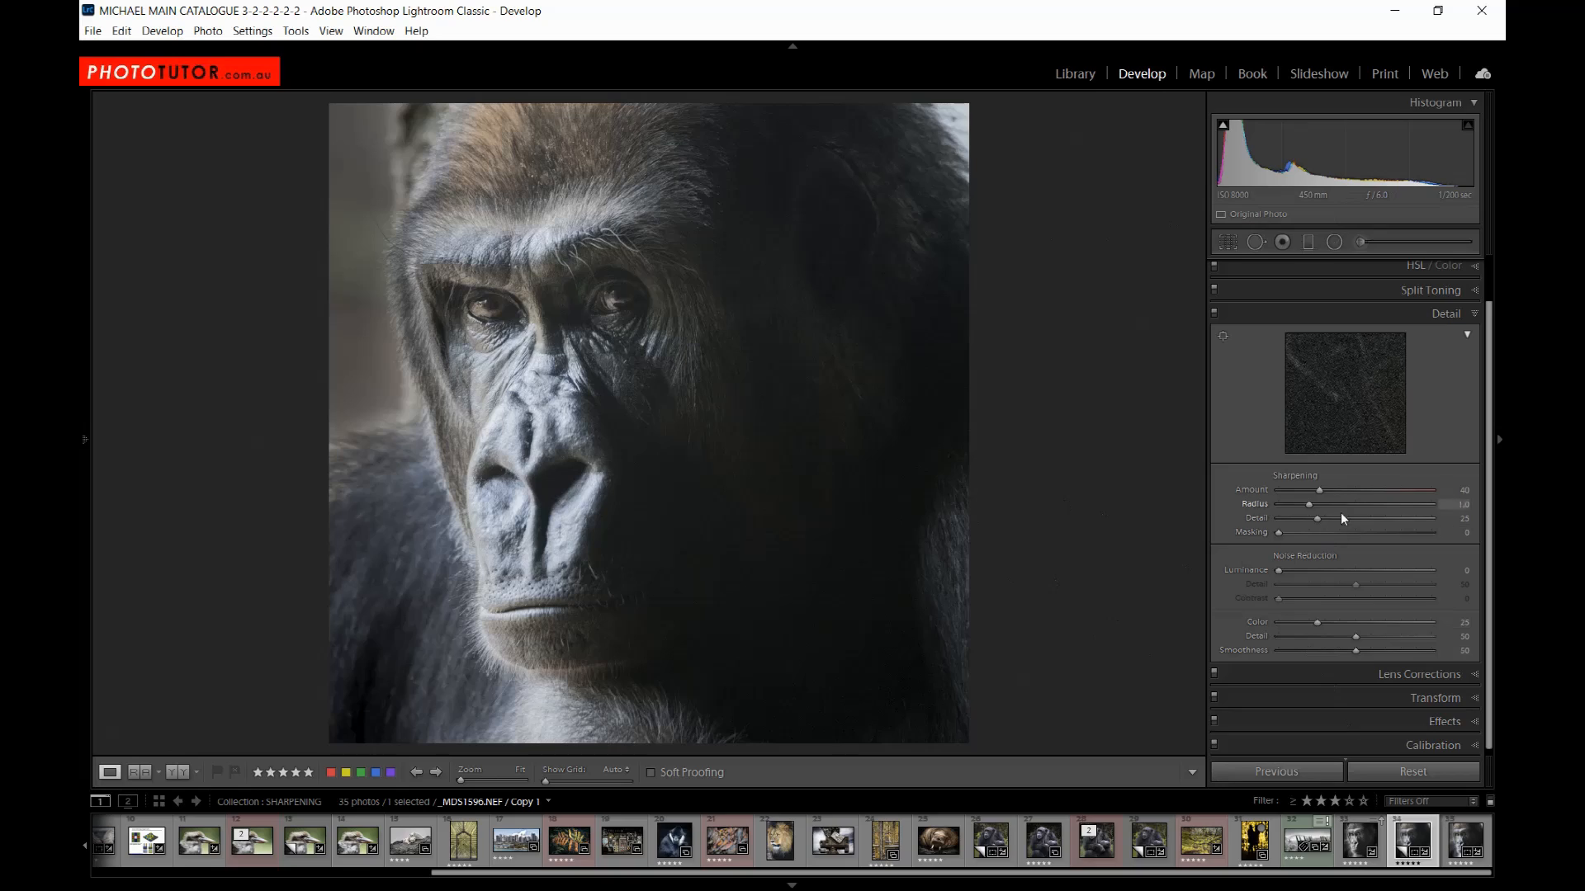
{"action": "left_click", "coordinate": [525, 326]}
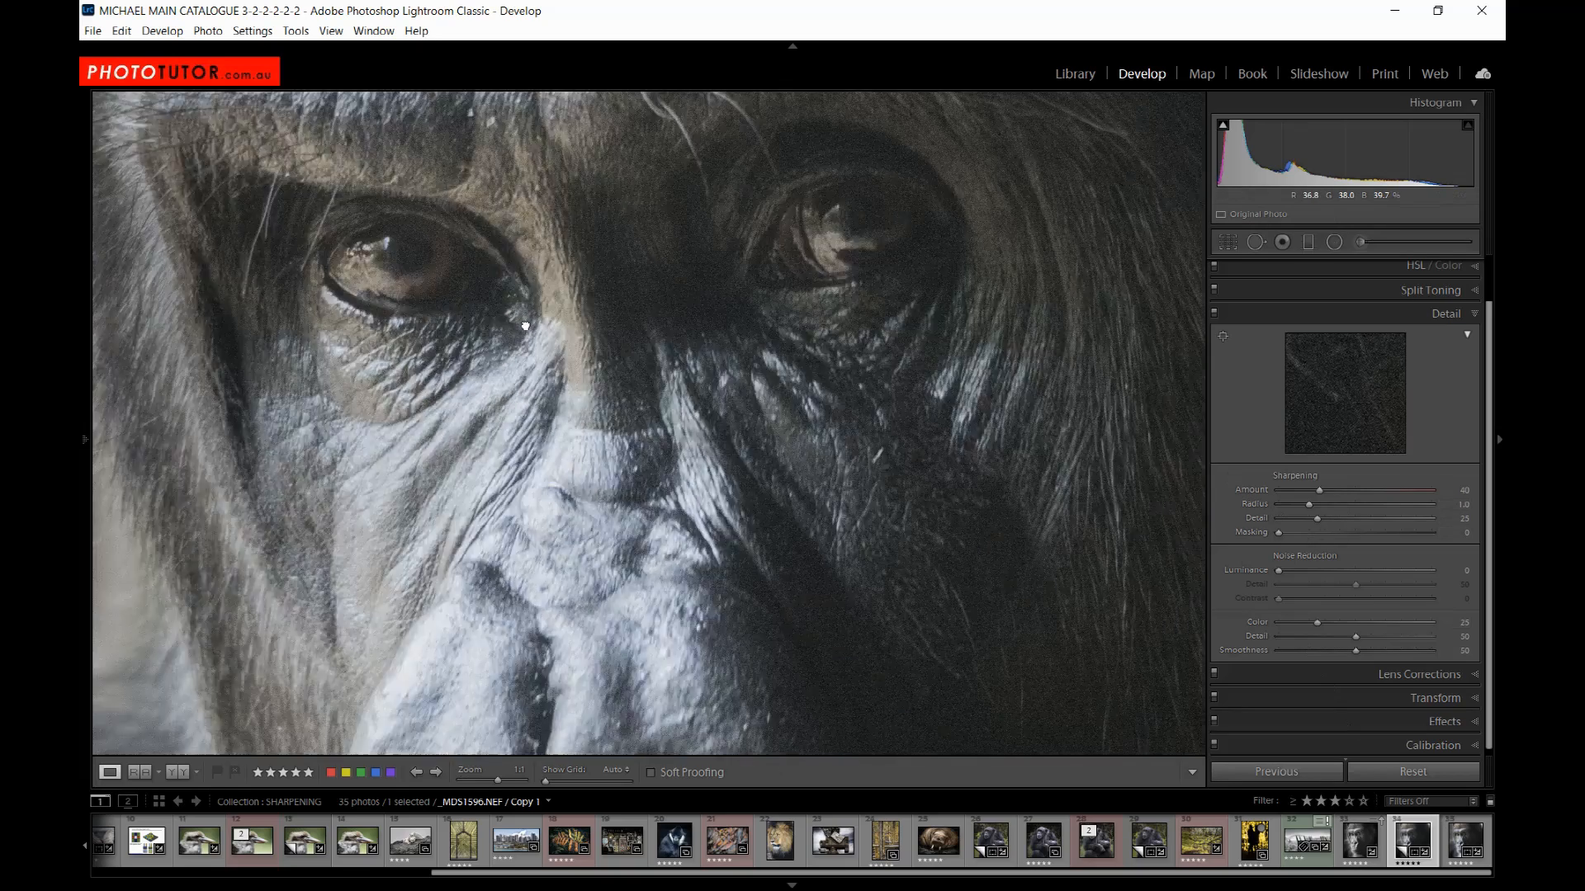
{"action": "left_click_drag", "start_coordinate": [714, 308], "coordinate": [594, 453]}
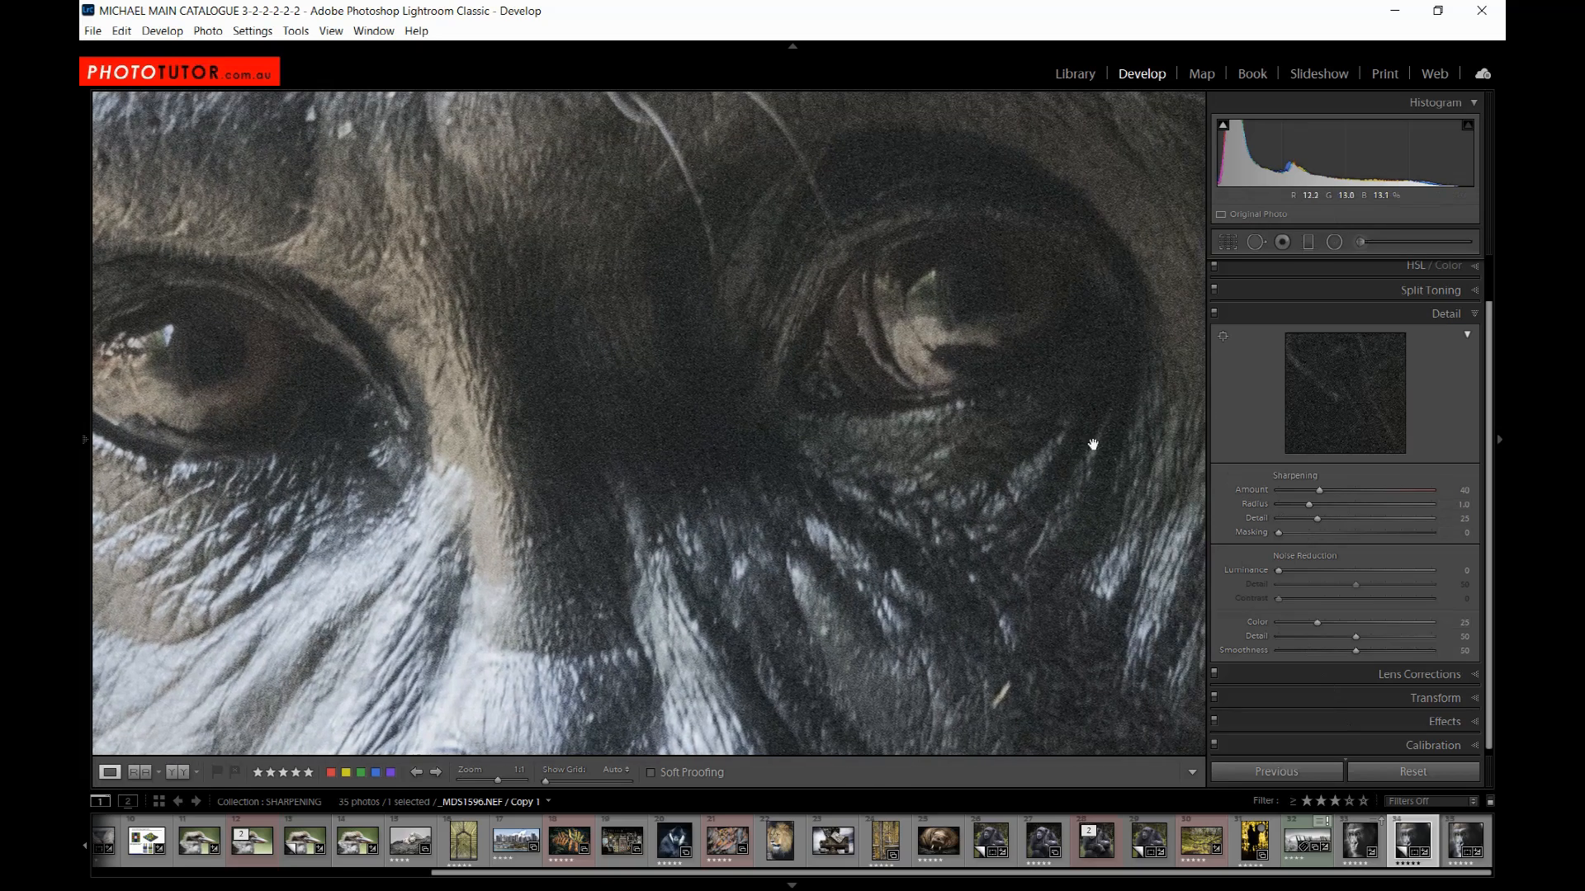
{"action": "left_click_drag", "start_coordinate": [503, 460], "coordinate": [807, 337]}
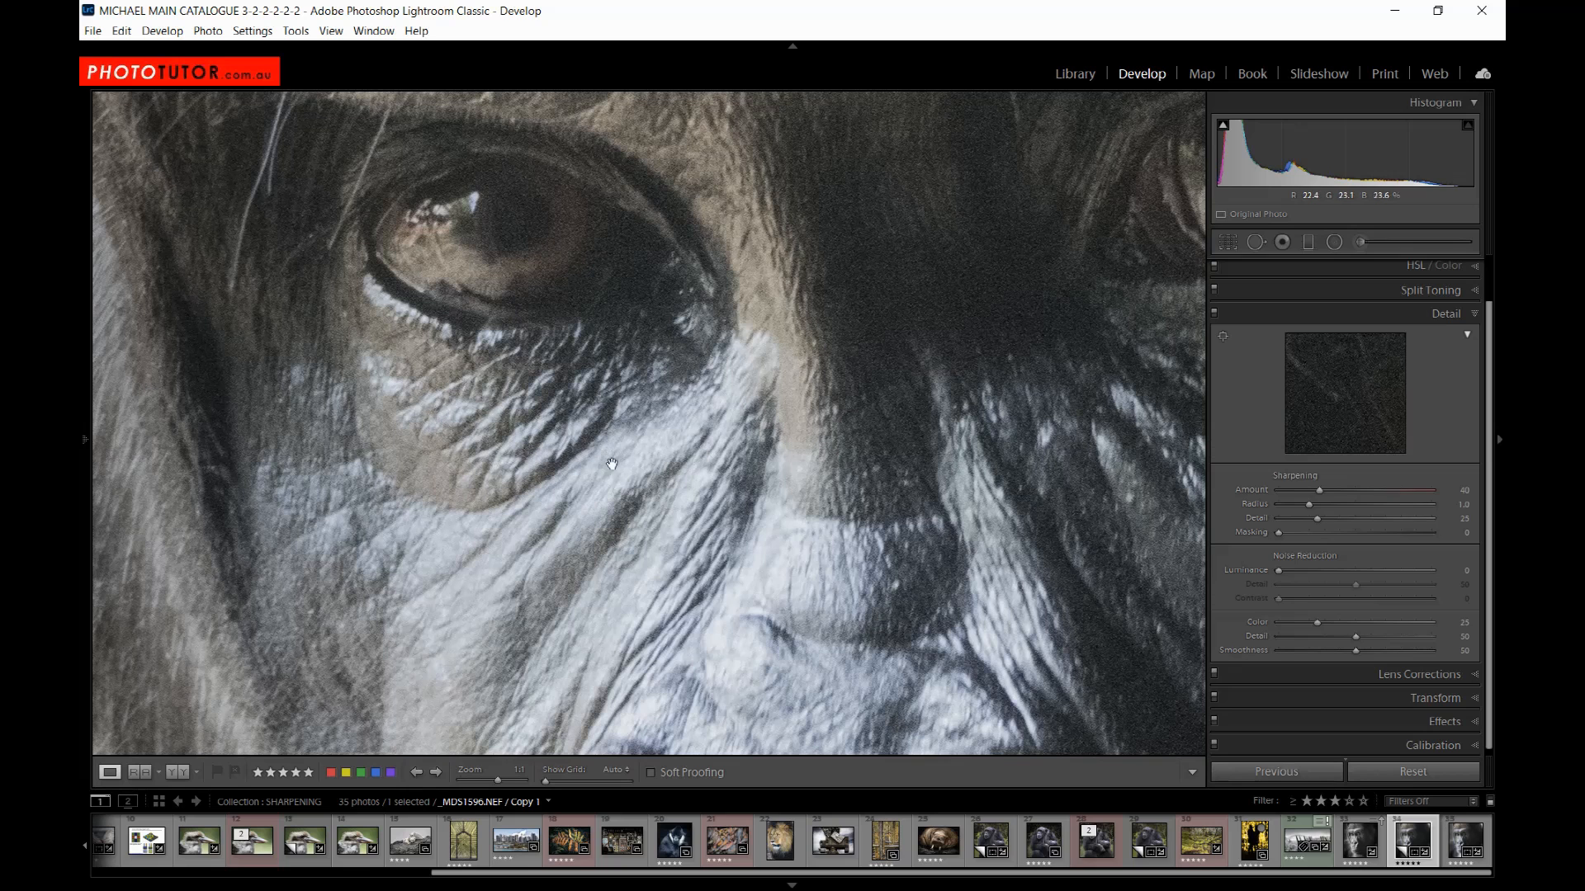
{"action": "left_click", "coordinate": [734, 456]}
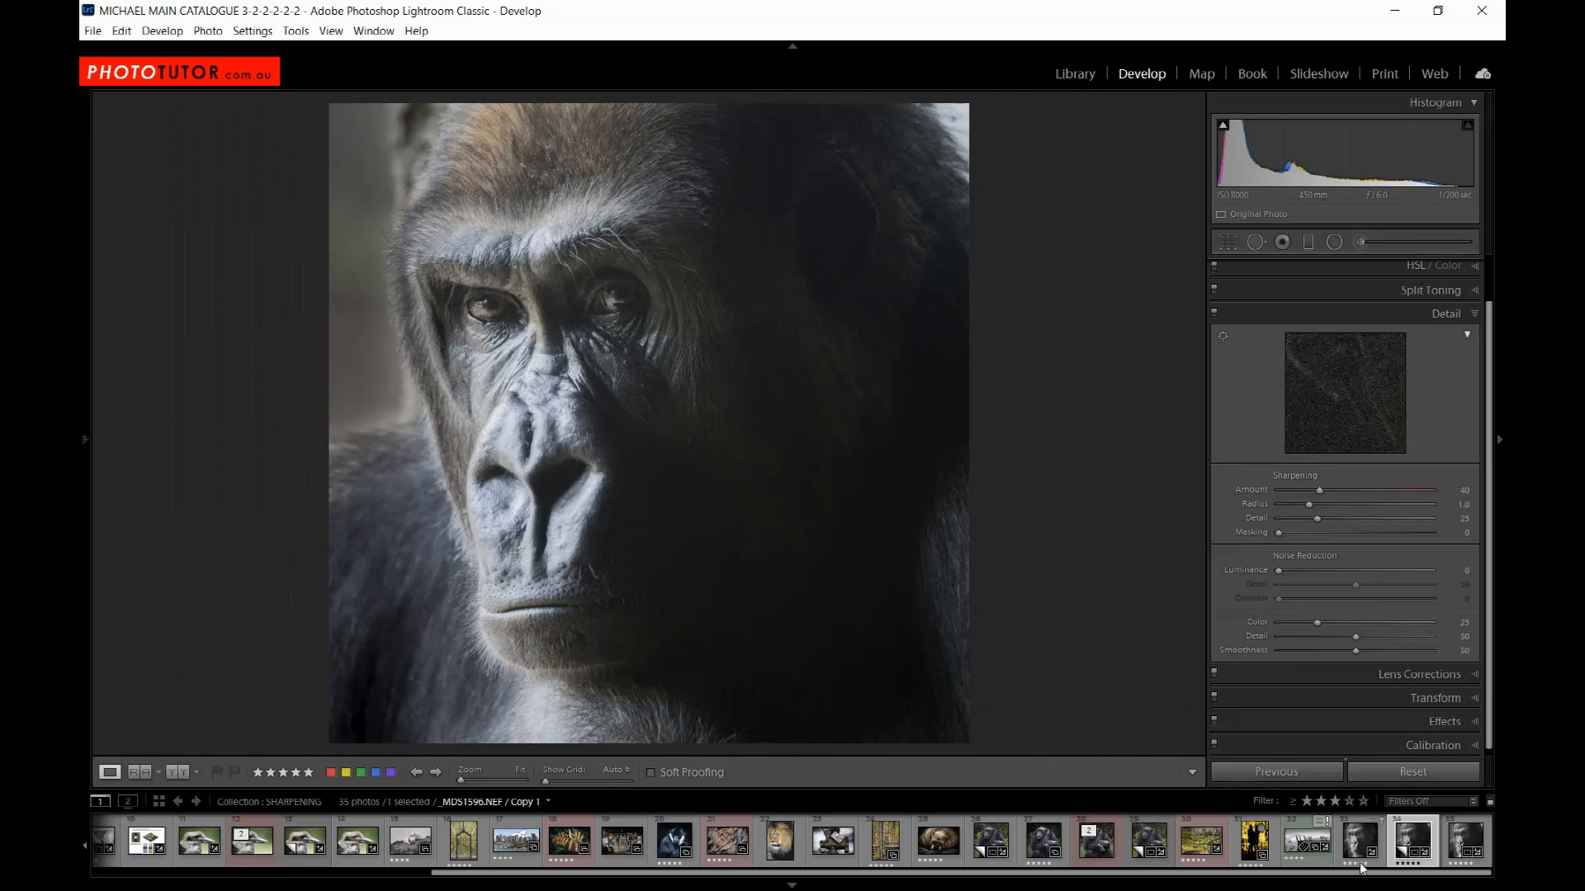
- Examine the gorilla's eyes and nose in the sharpened, noise-reduced version, comparing it with Detail adjustments off and on
{"action": "left_click", "coordinate": [1460, 843]}
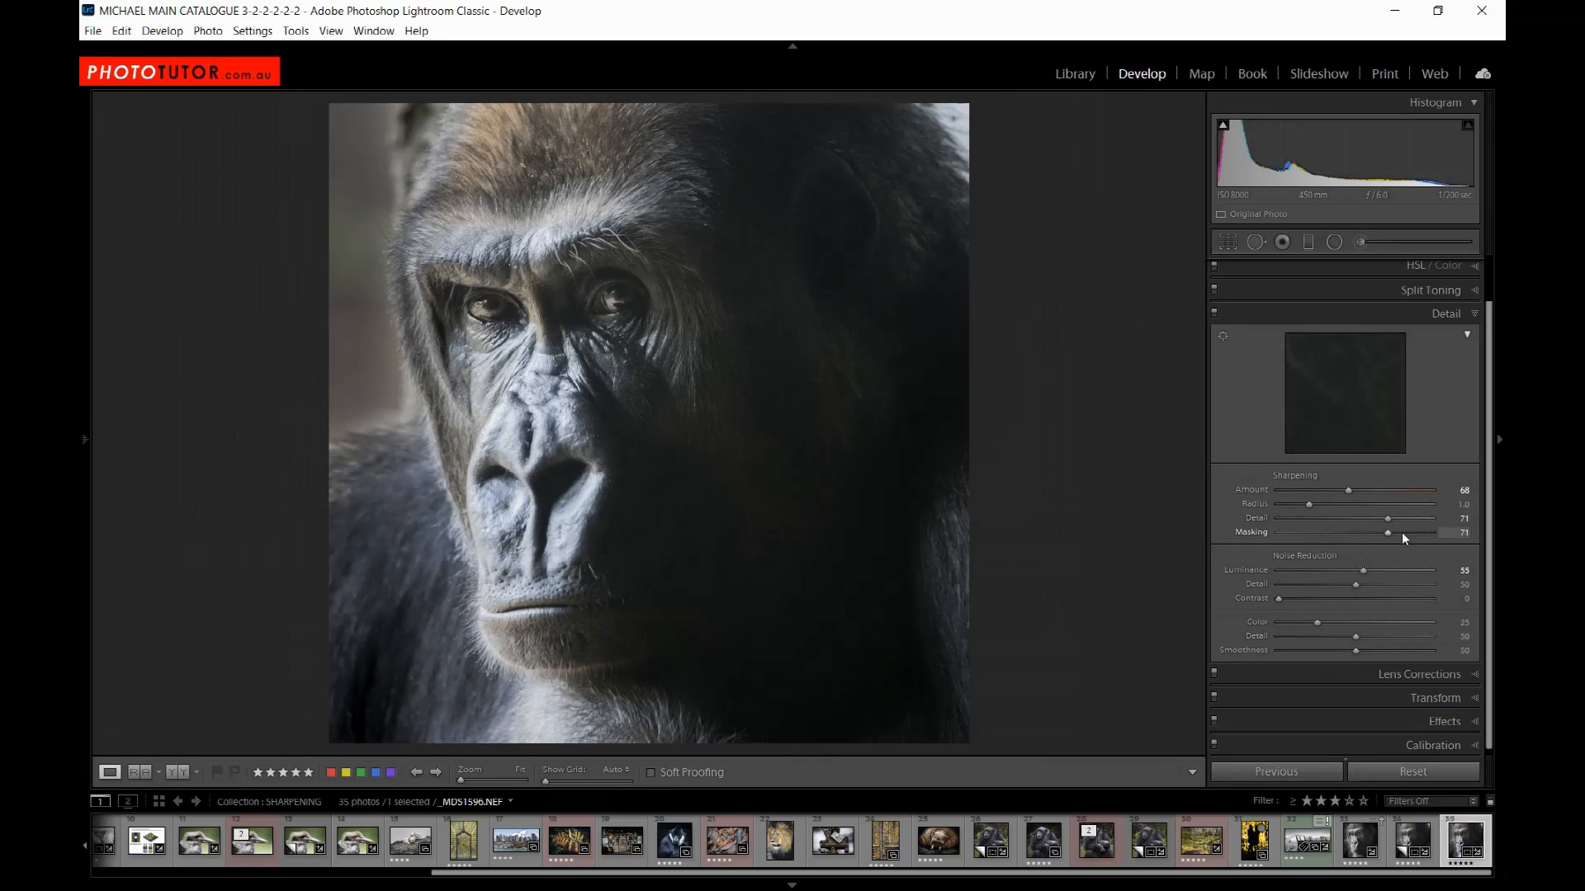
{"action": "left_click", "coordinate": [544, 312]}
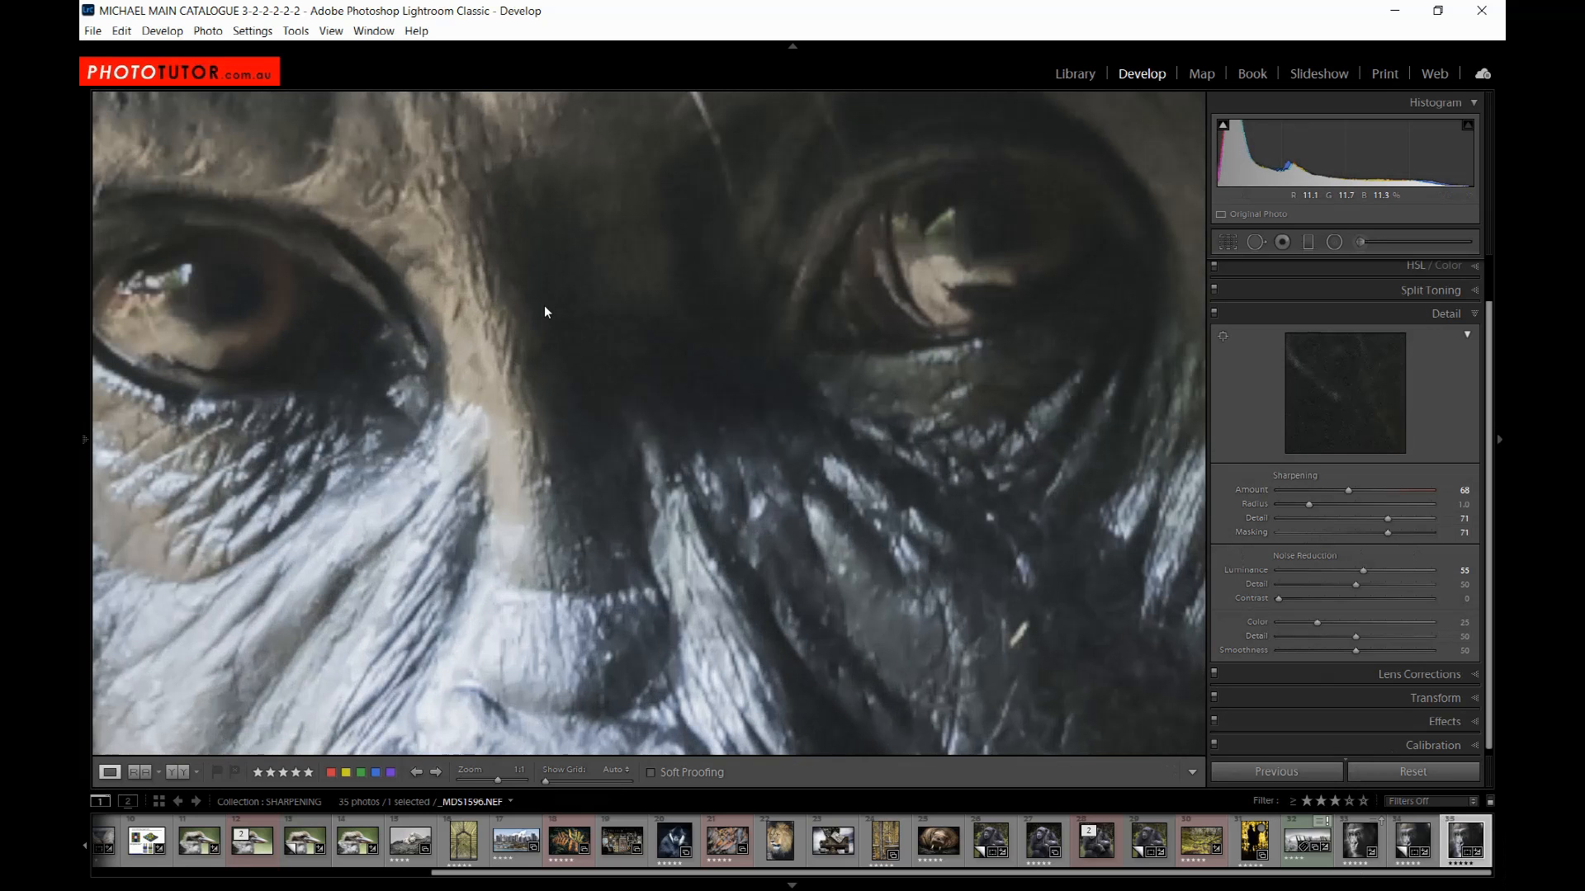
{"action": "left_click_drag", "start_coordinate": [567, 450], "coordinate": [757, 374]}
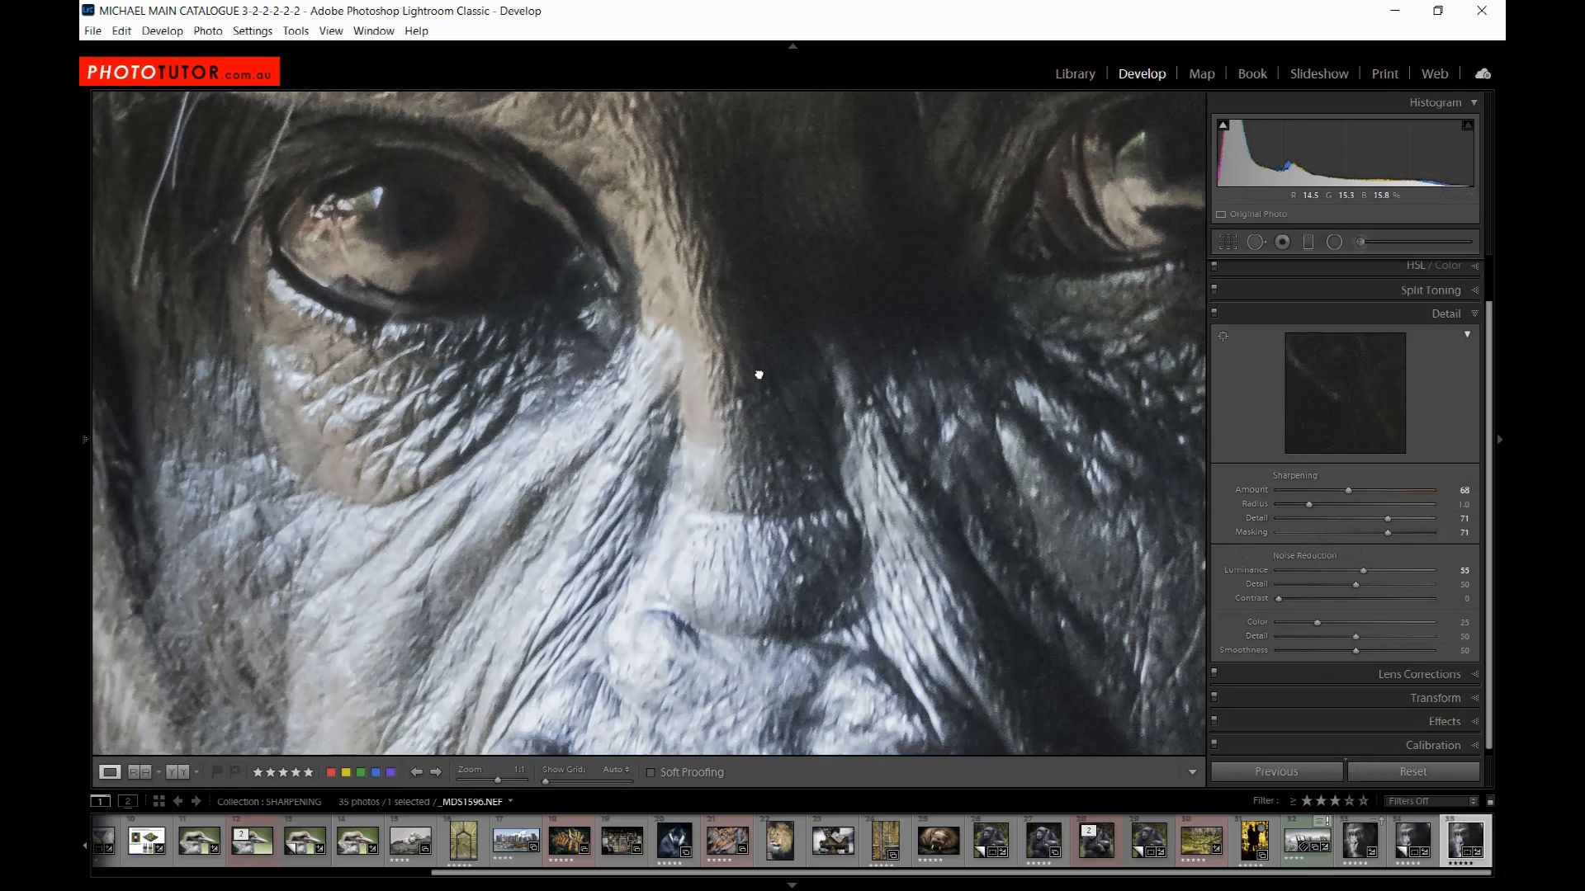
{"action": "left_click", "coordinate": [1215, 320]}
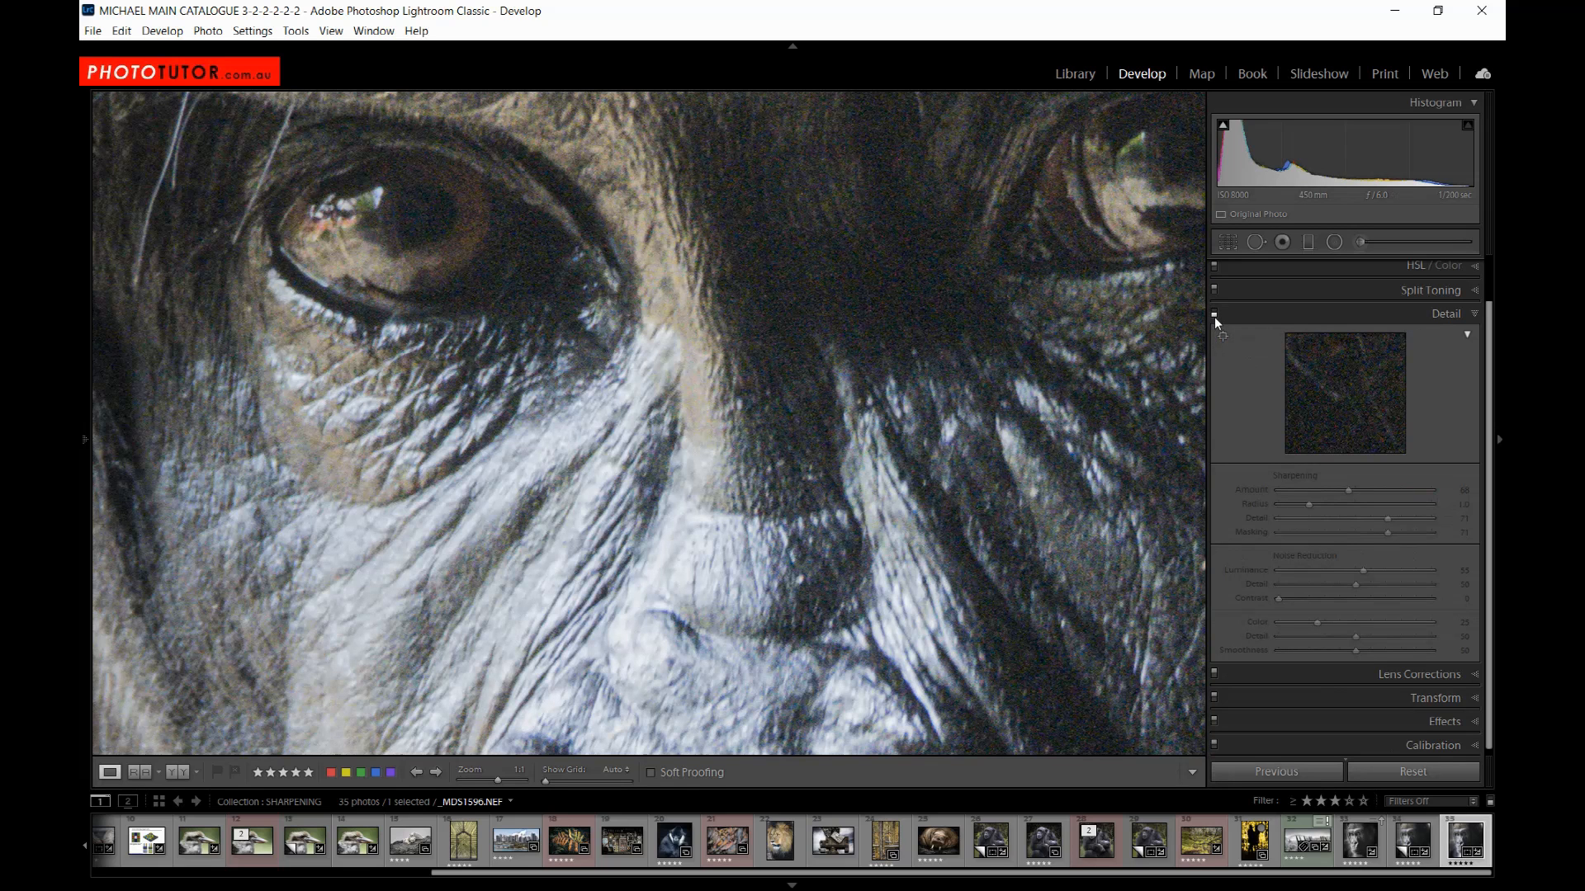
{"action": "left_click", "coordinate": [1213, 313]}
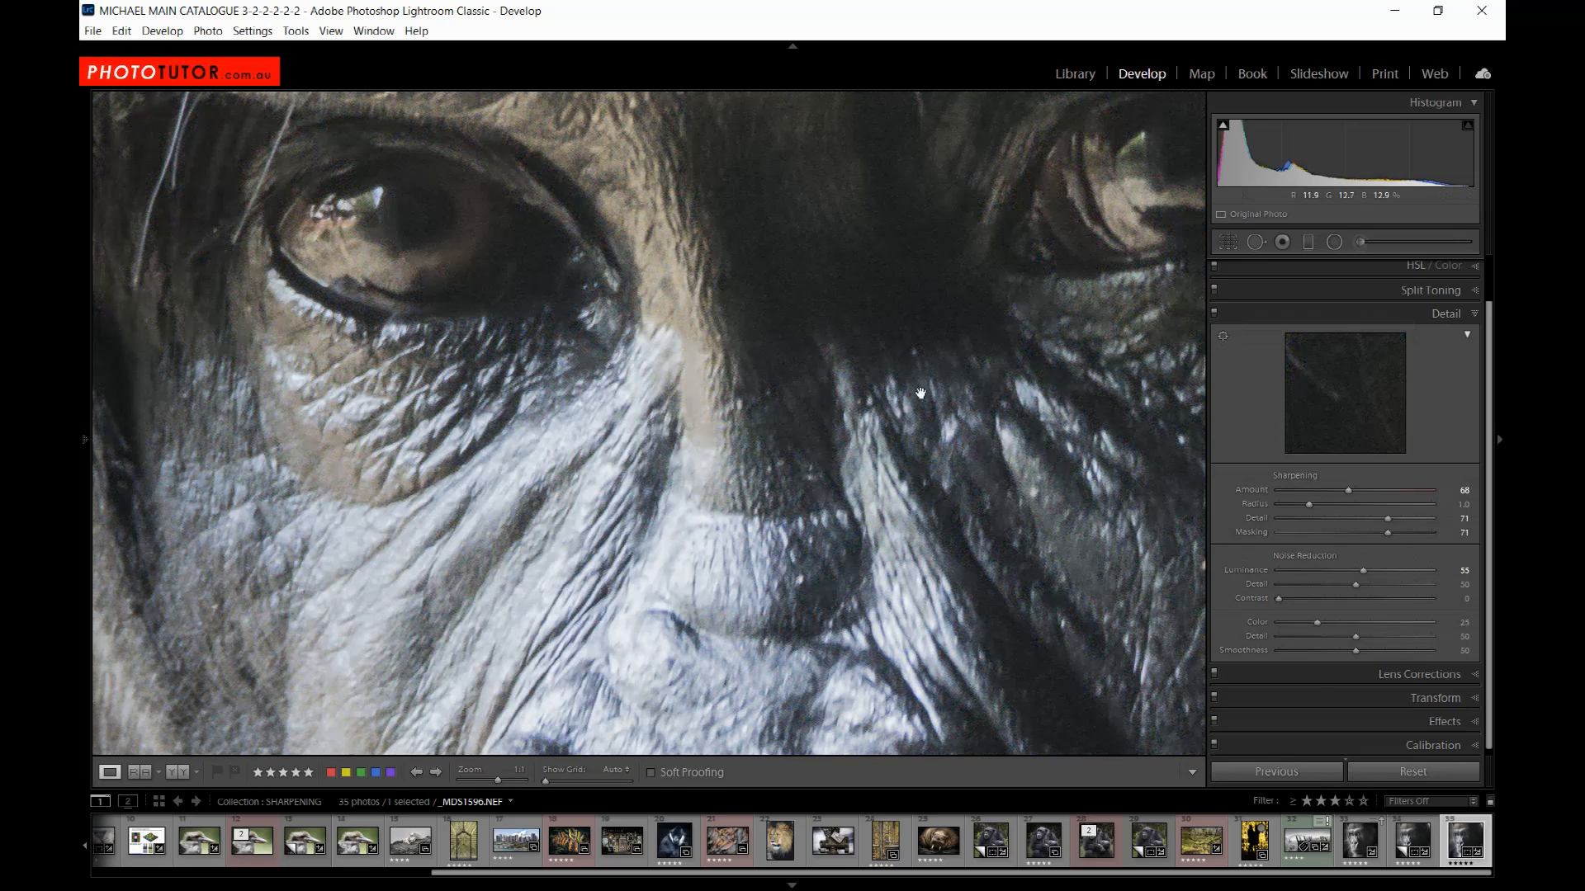
{"action": "left_click_drag", "start_coordinate": [732, 336], "coordinate": [656, 423]}
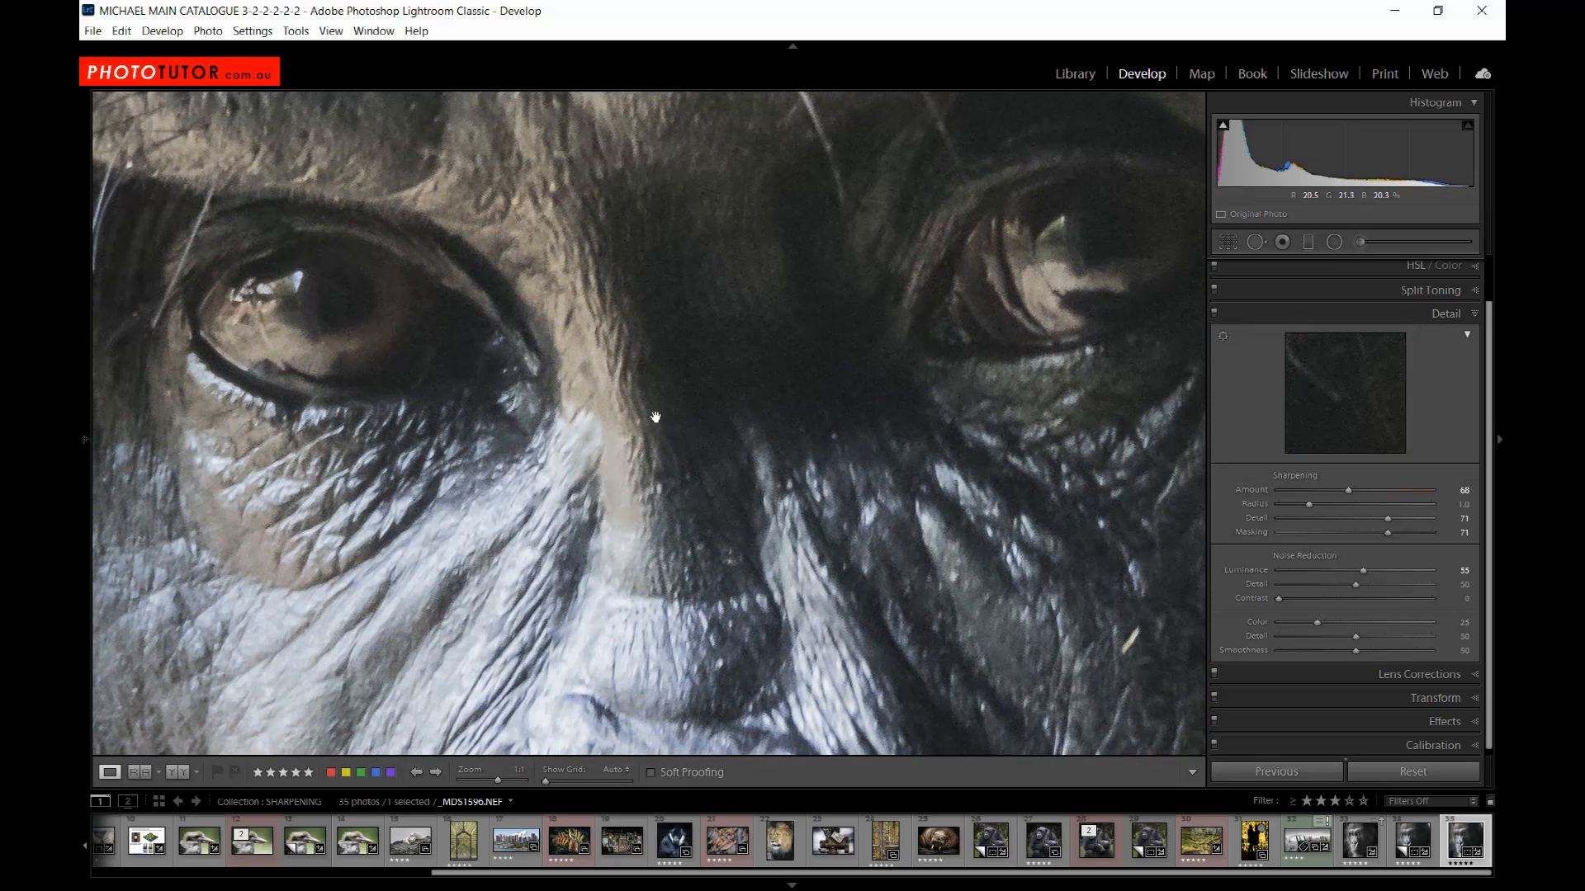
- Open the mossy forest photo WEINDORFERS 3 SHARPEN and view it up close and as a whole
{"action": "left_click", "coordinate": [1189, 842]}
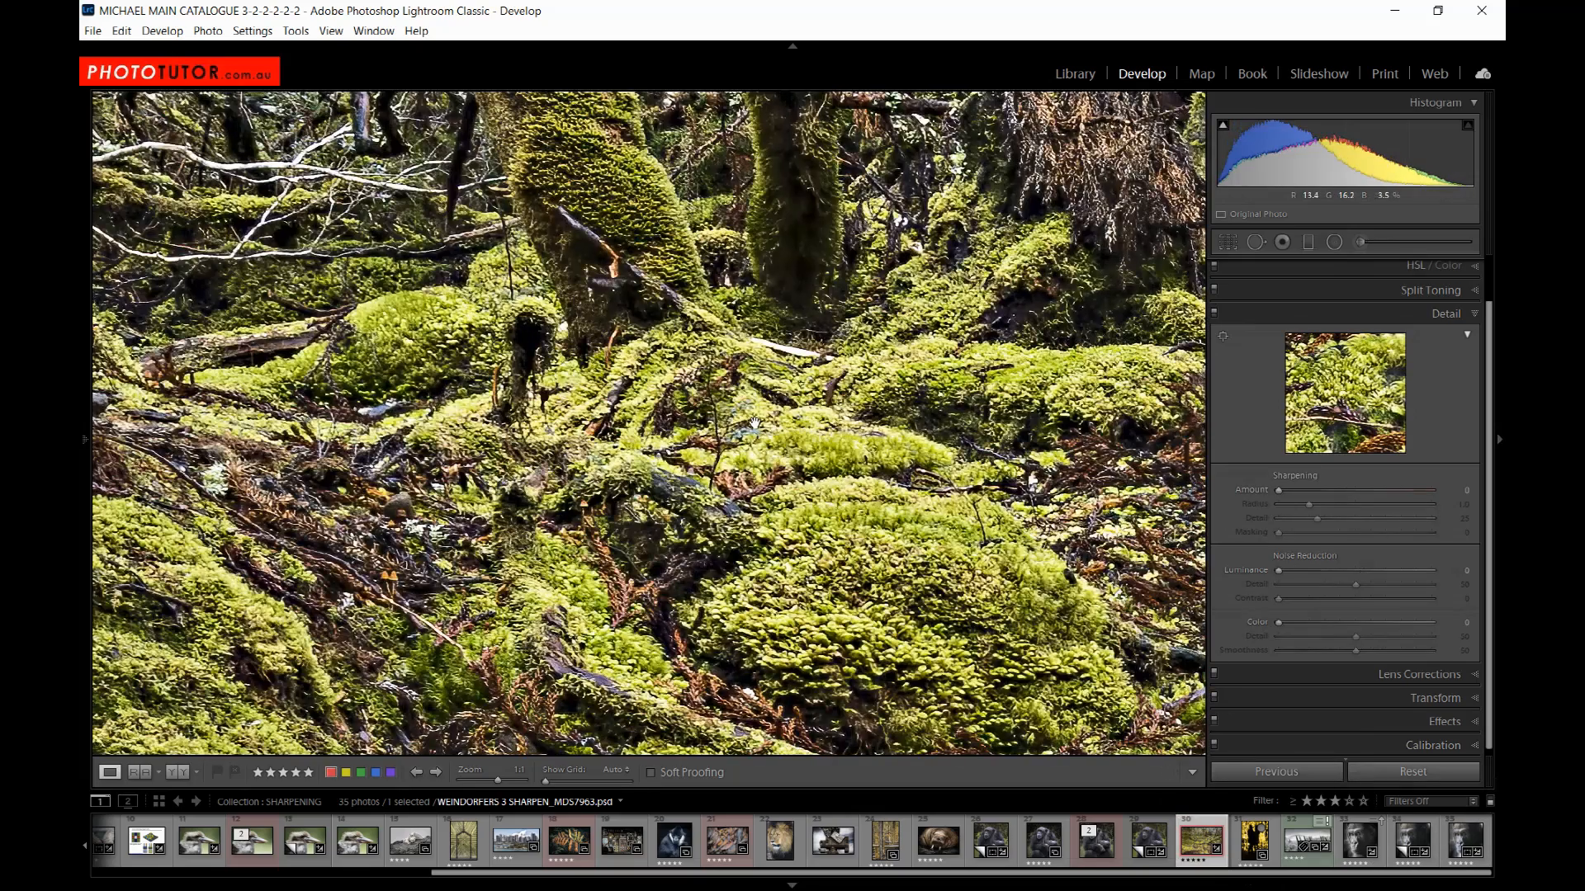
{"action": "left_click", "coordinate": [756, 421]}
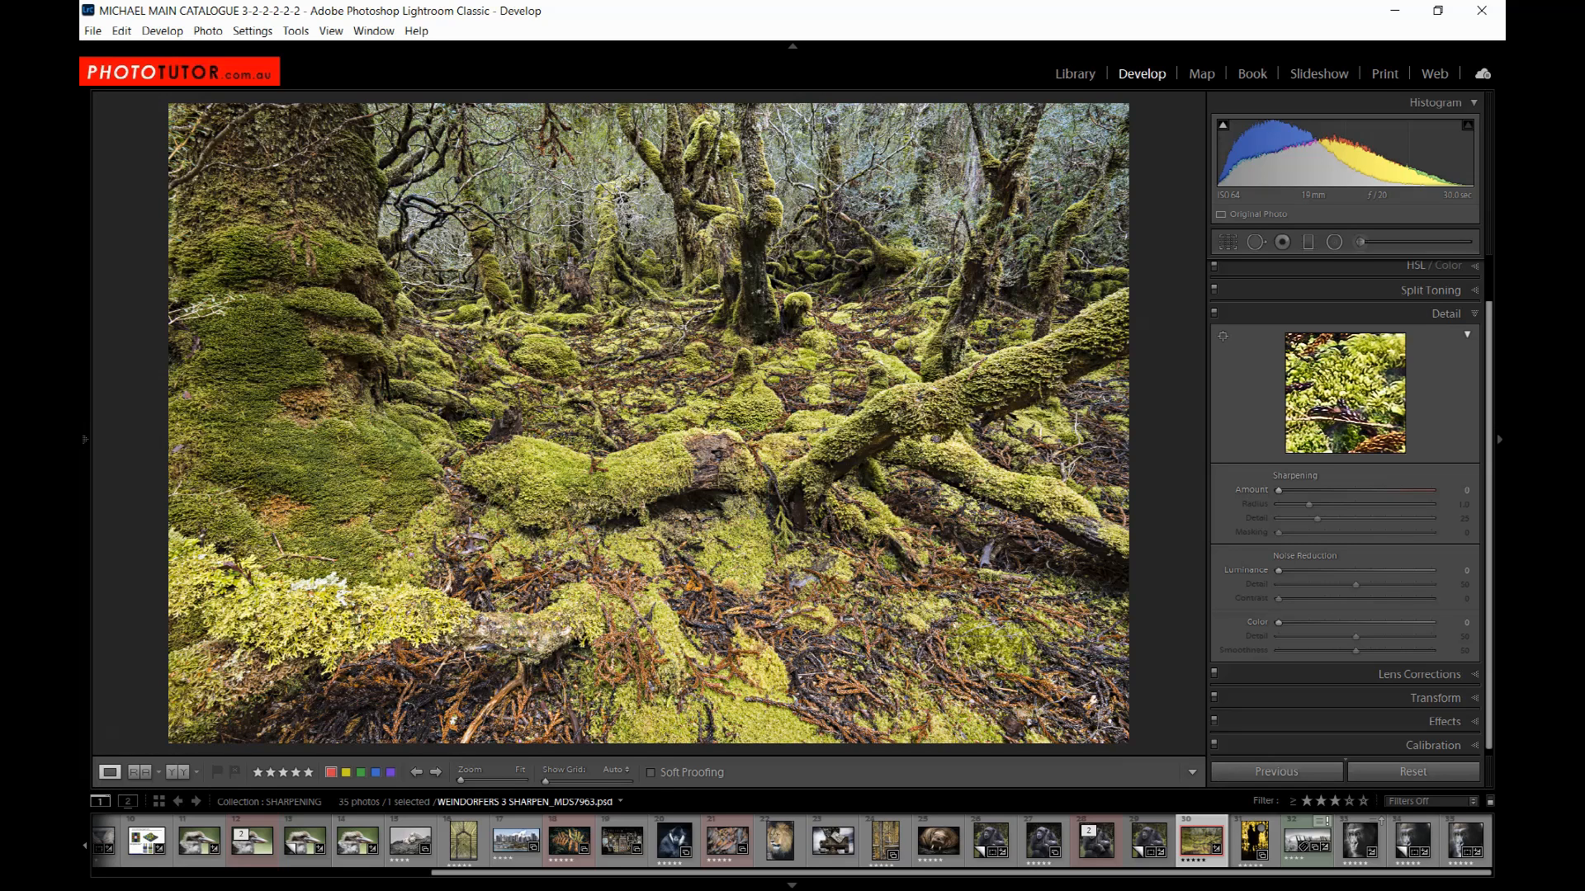
- Switch to the water lily document in Photoshop and examine the noise at the flower's centre in the NO SHARPENING layer, up to 100%
{"action": "key", "text": "alt+Tab"}
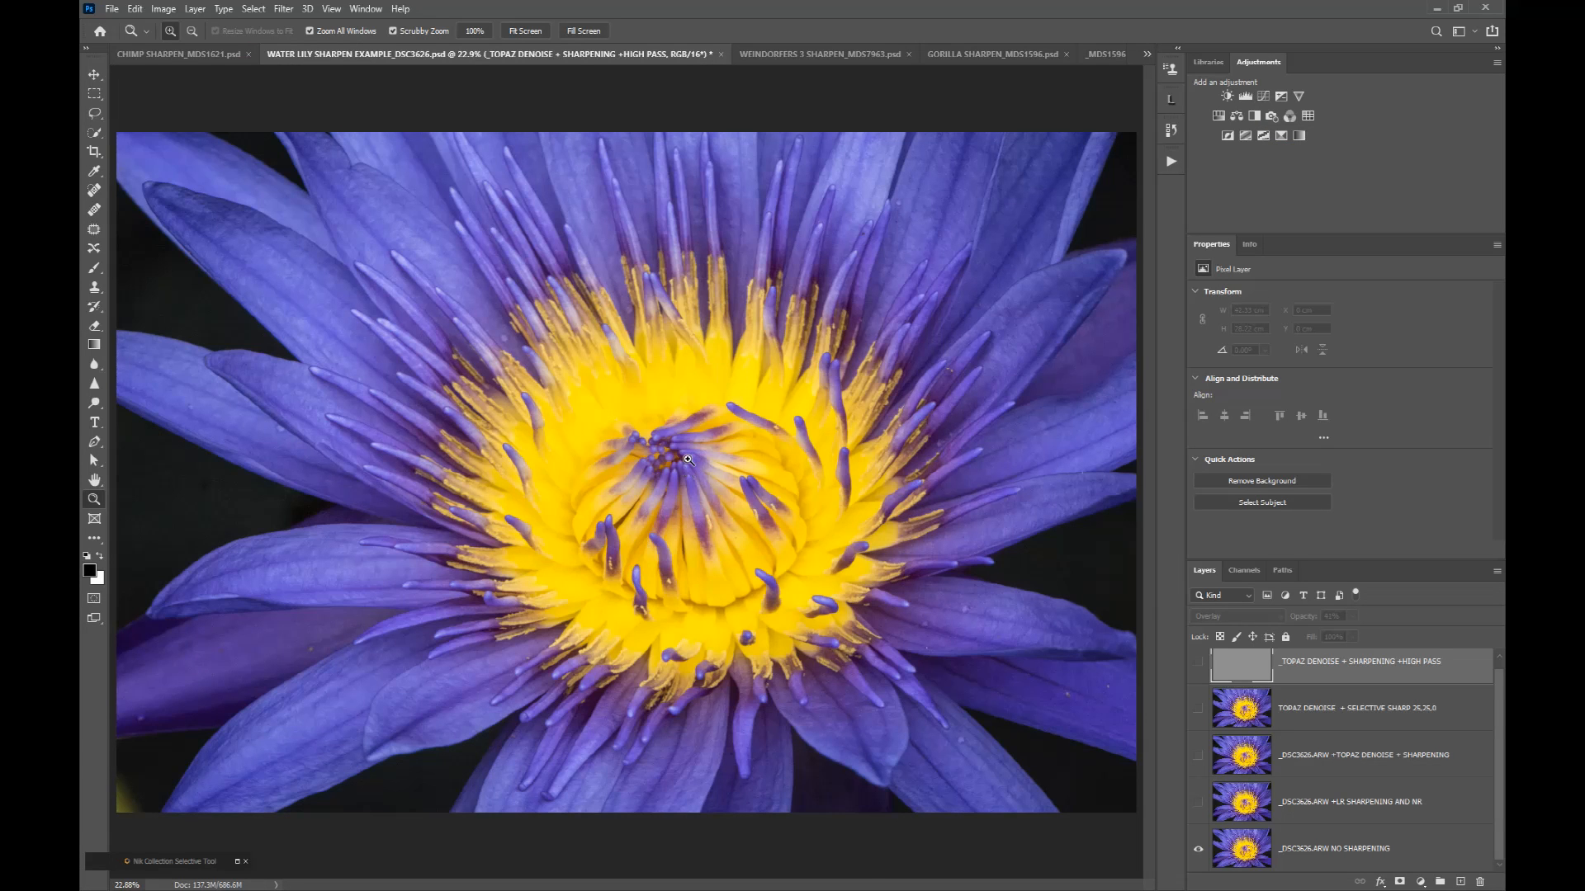
{"action": "left_click", "coordinate": [688, 460]}
{"action": "left_click", "coordinate": [609, 476]}
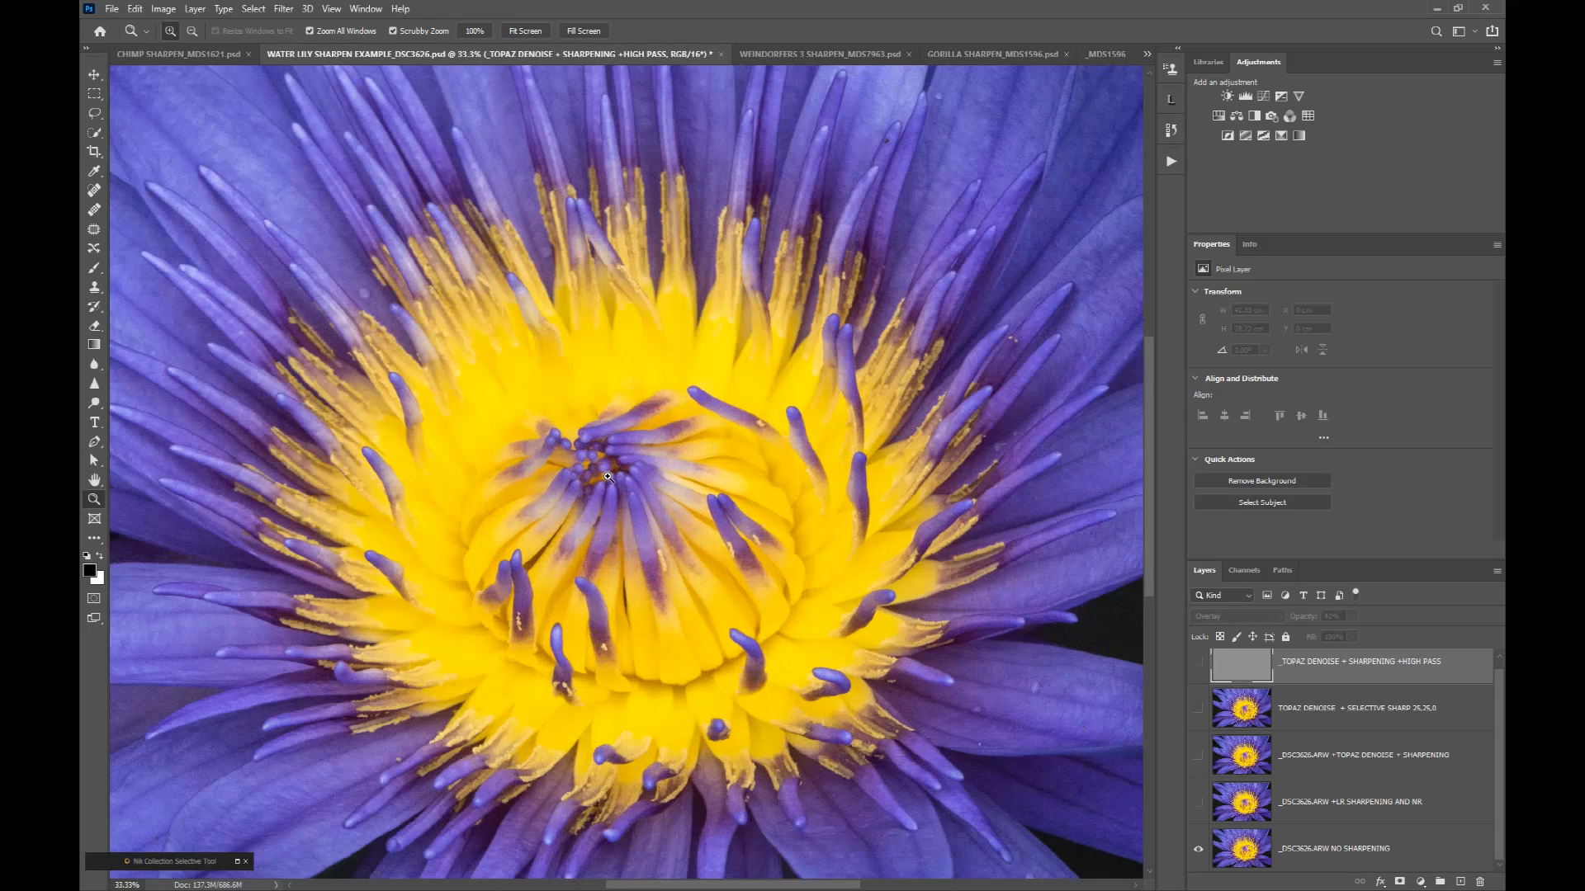
{"action": "left_click", "coordinate": [609, 476]}
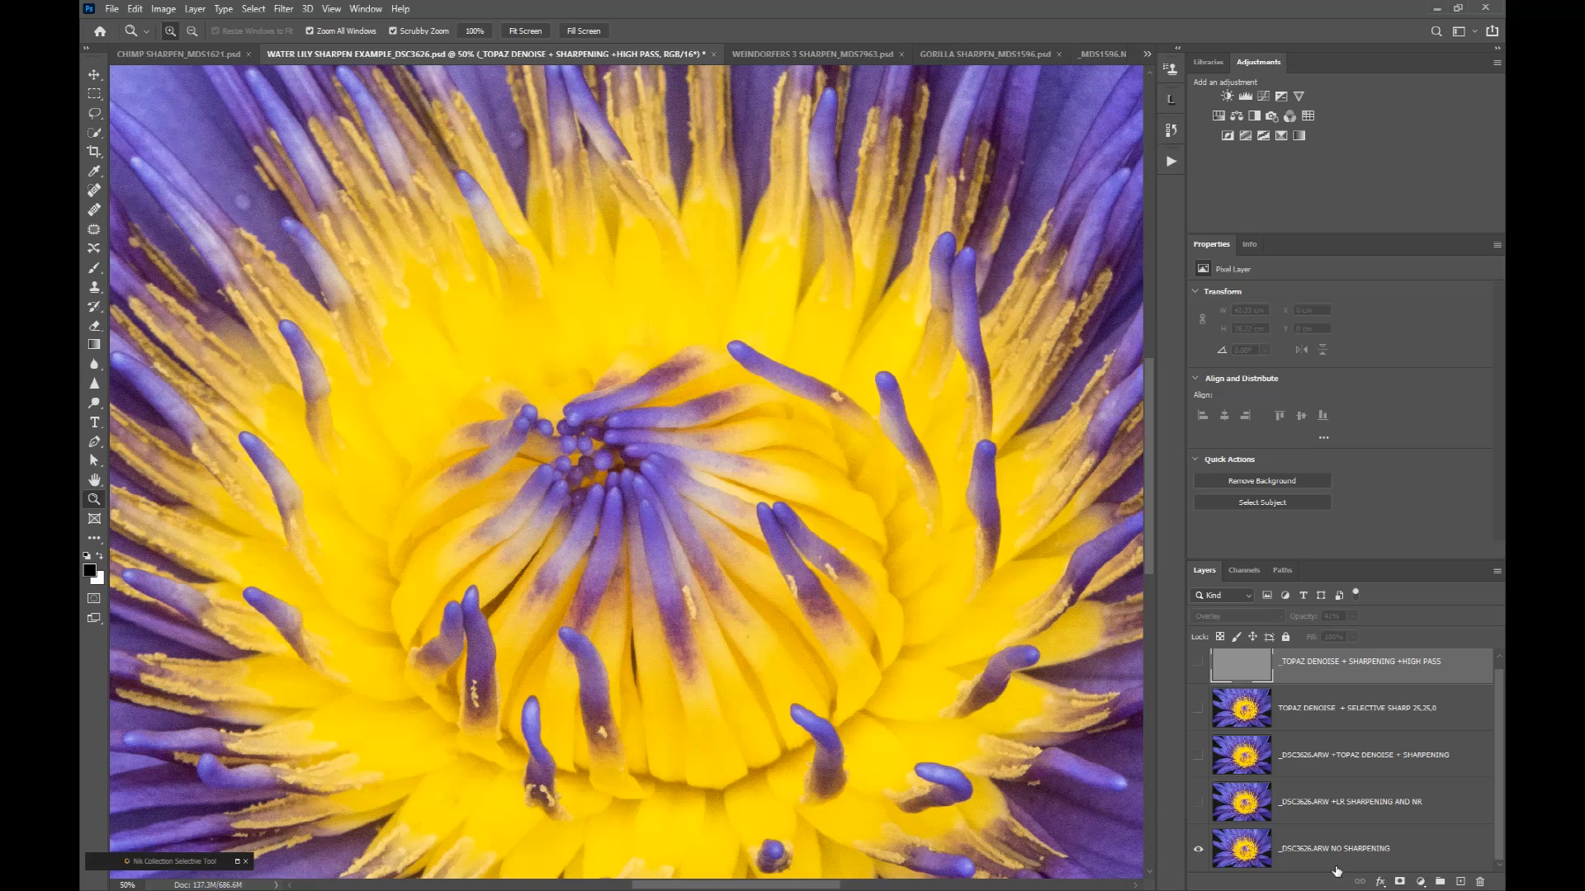
{"action": "left_click", "coordinate": [609, 463]}
{"action": "left_click", "coordinate": [609, 463]}
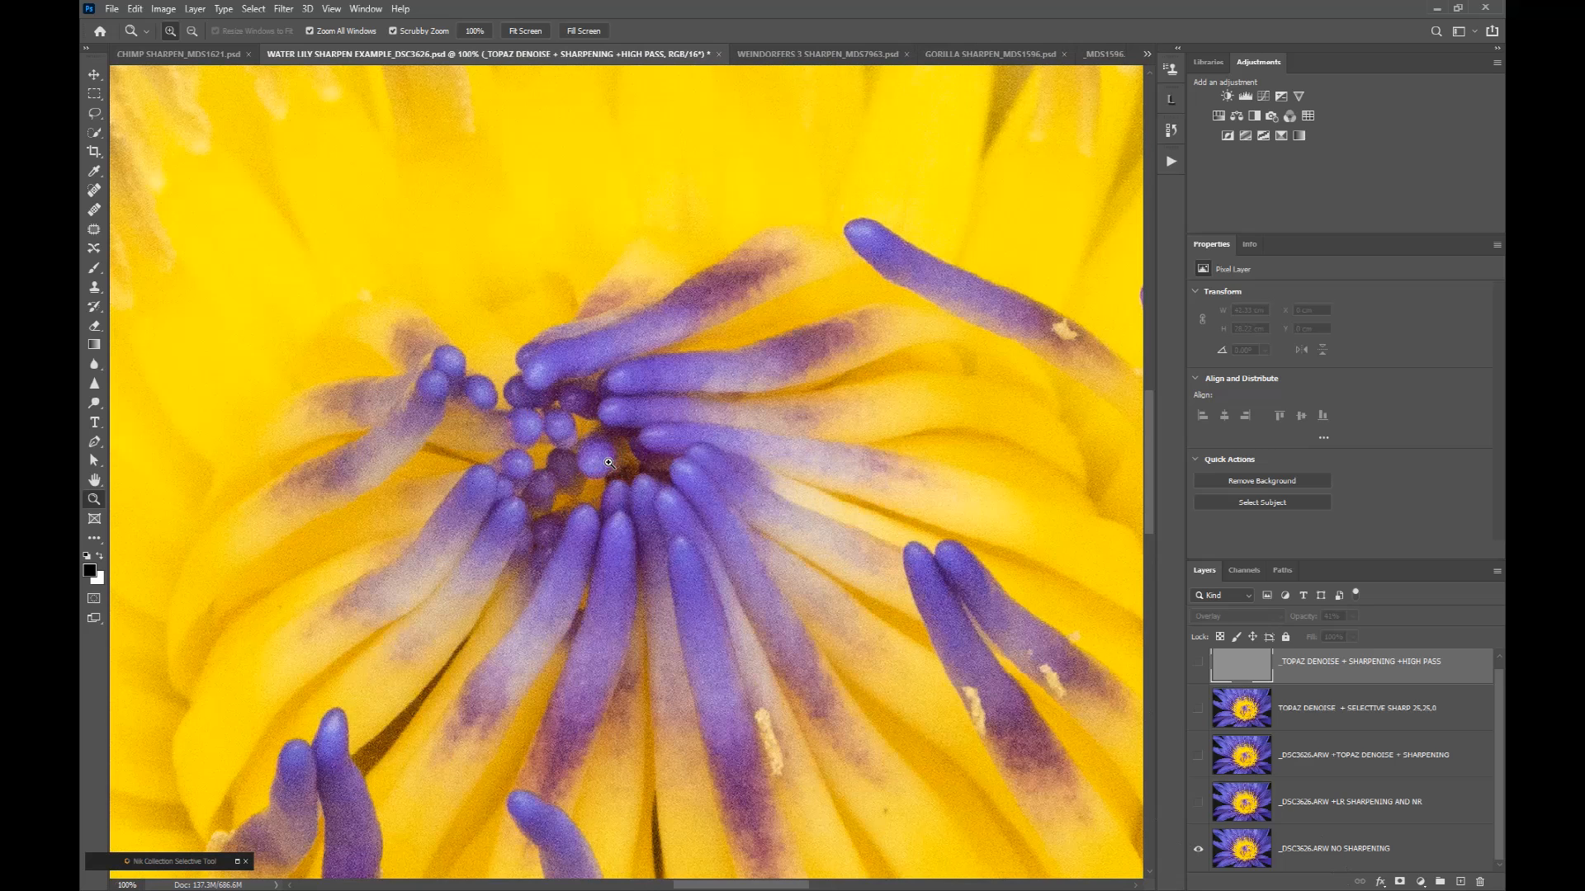
{"action": "left_click", "coordinate": [610, 463], "text": "alt"}
{"action": "left_click", "coordinate": [609, 463], "text": "alt"}
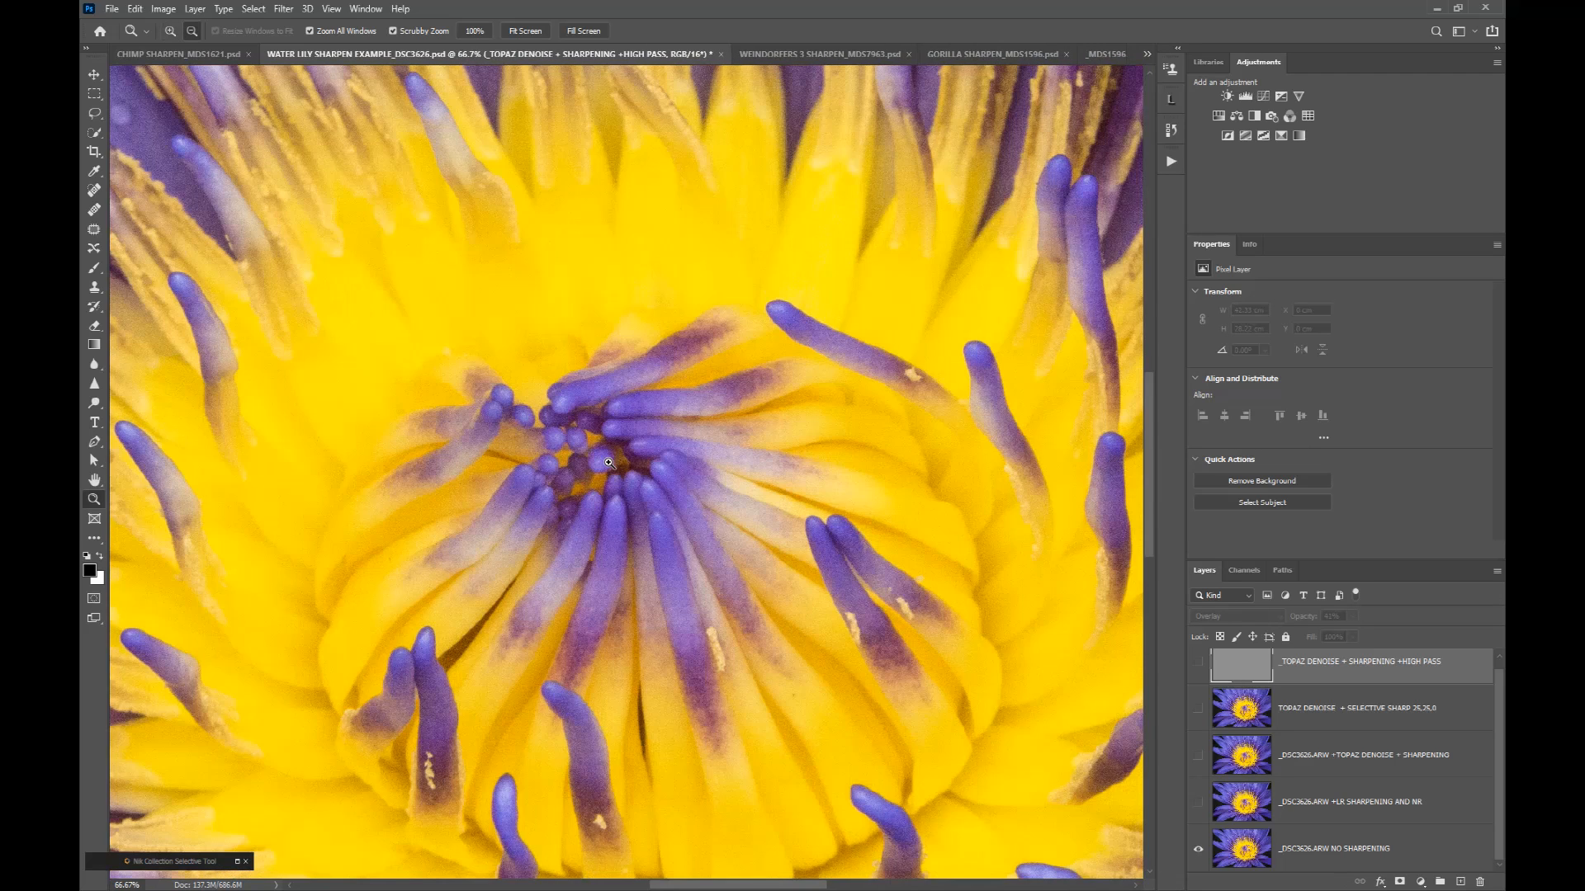
- Show the +LR SHARPENING AND NR layer over the unsharpened one and duplicate it
{"action": "left_click", "coordinate": [1198, 802]}
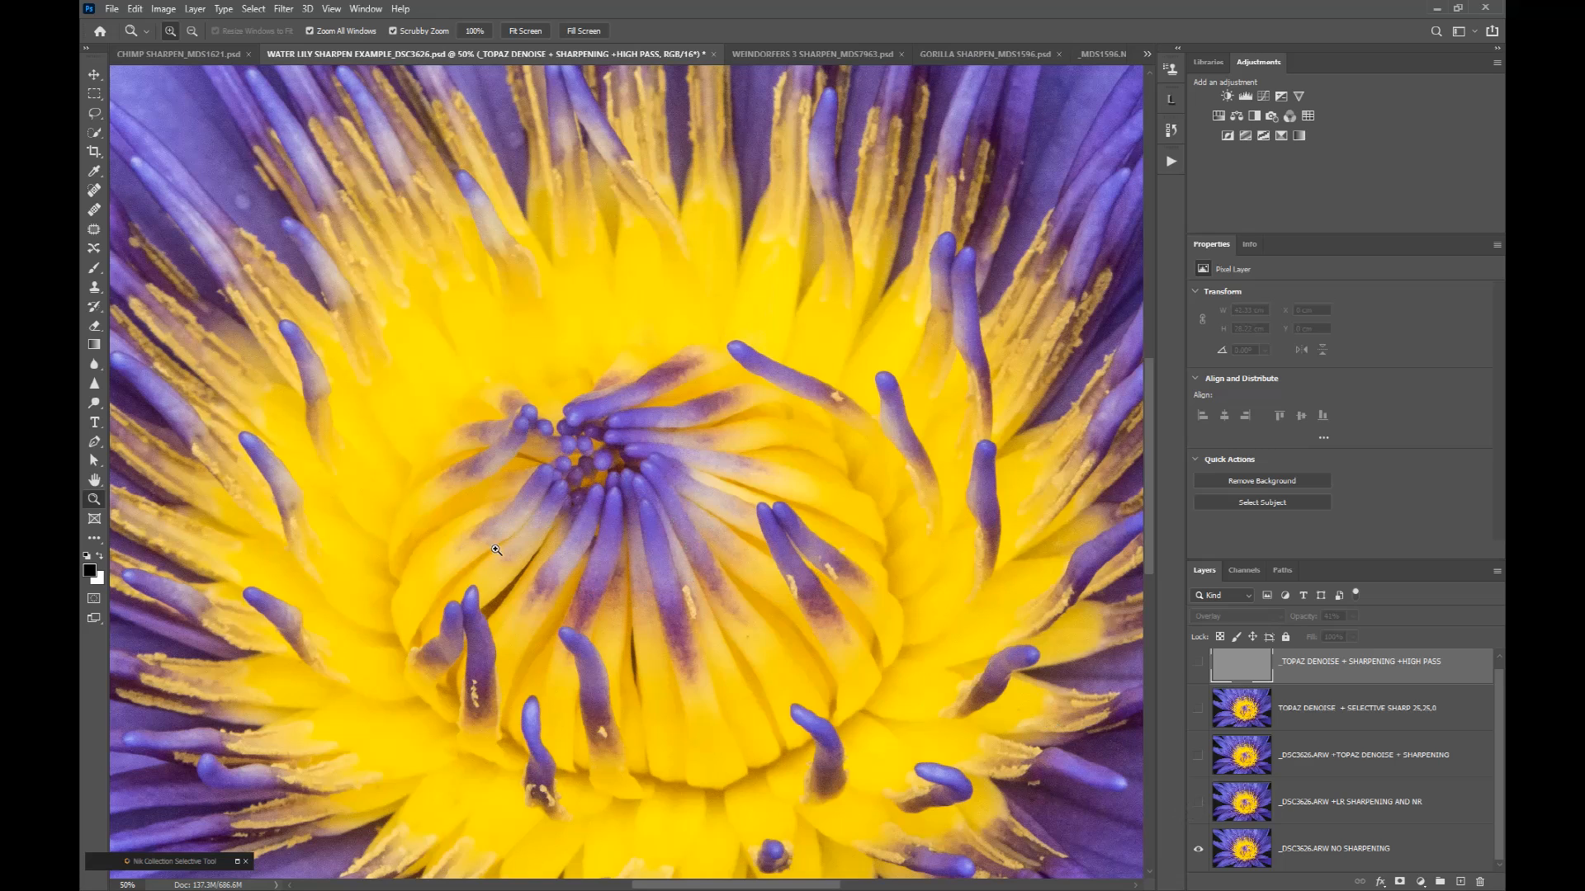
{"action": "left_click", "coordinate": [1198, 802]}
{"action": "left_click", "coordinate": [1329, 776]}
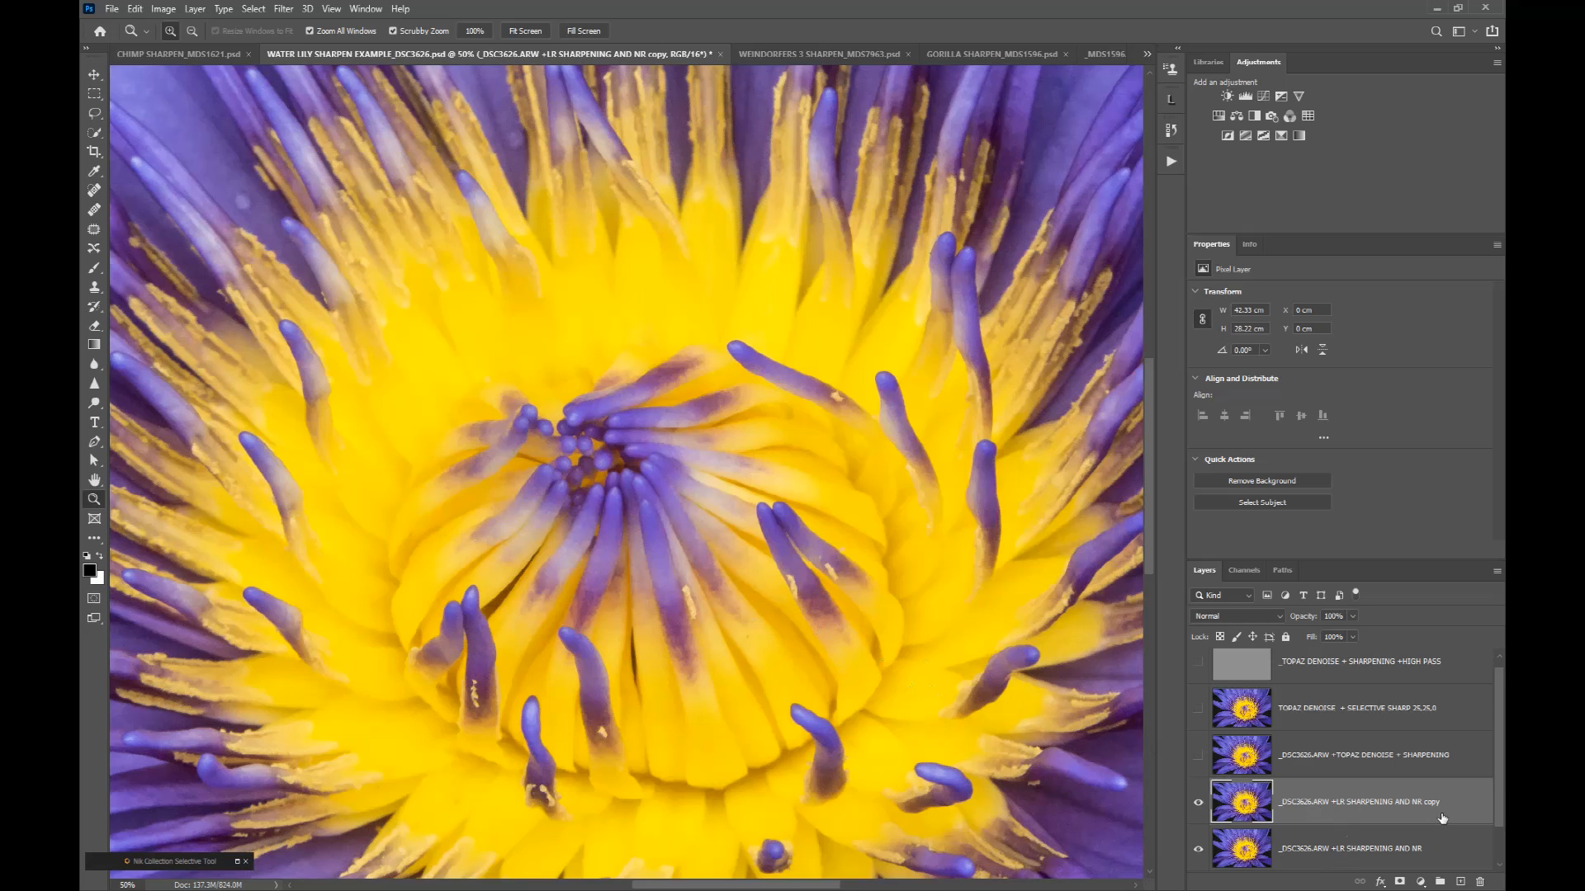
- Open the duplicated layer in Topaz DeNoise AI and compare original and denoised detail around the flower's centre
{"action": "left_click", "coordinate": [288, 11]}
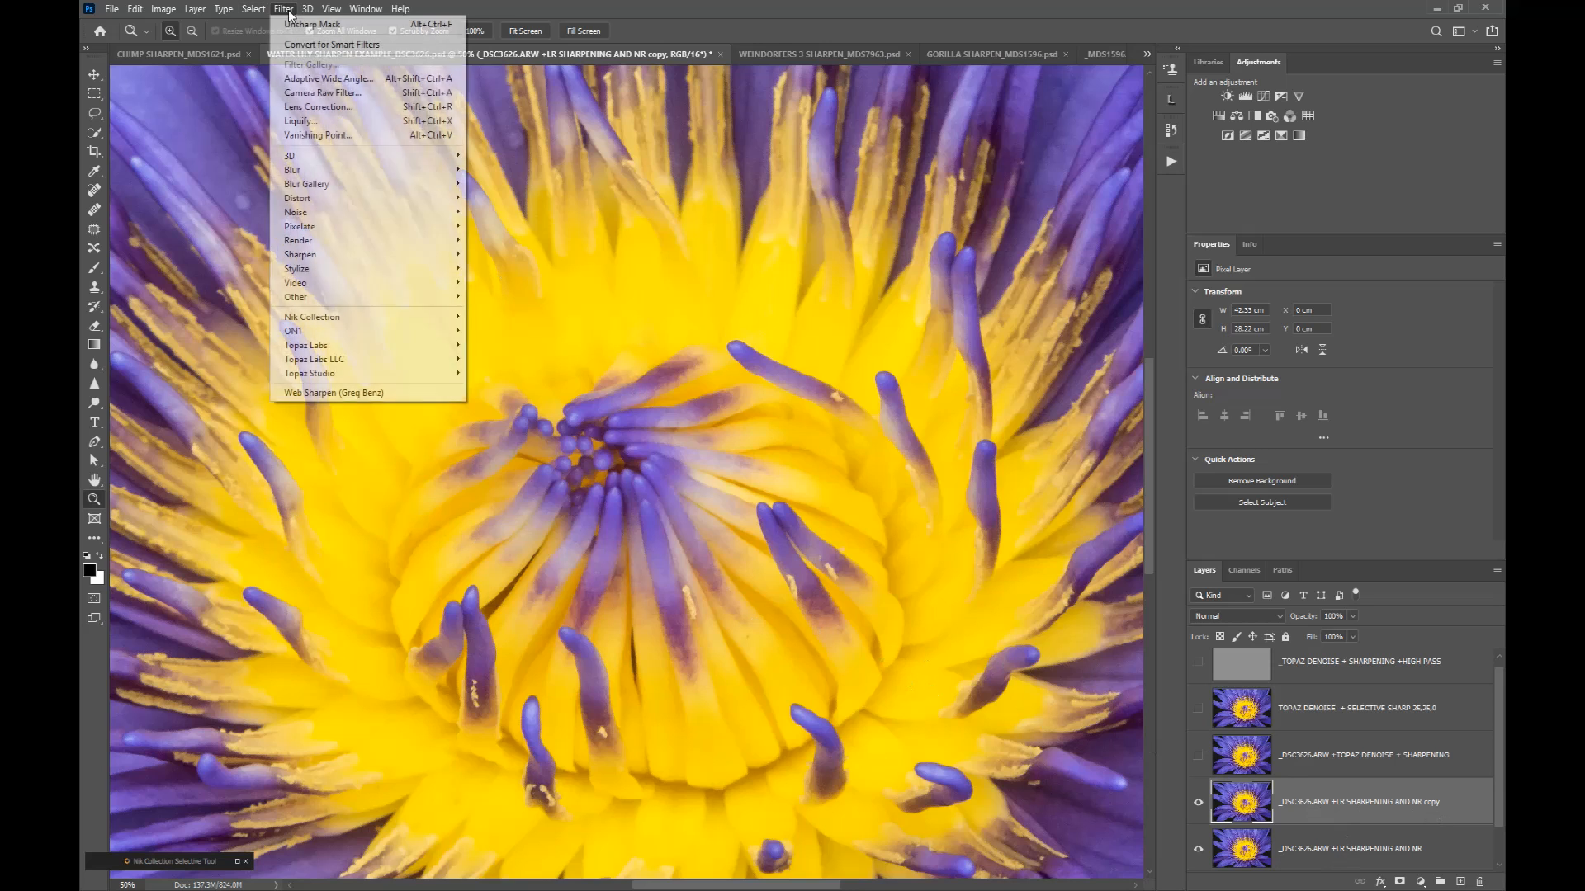
{"action": "mouse_move", "coordinate": [347, 331]}
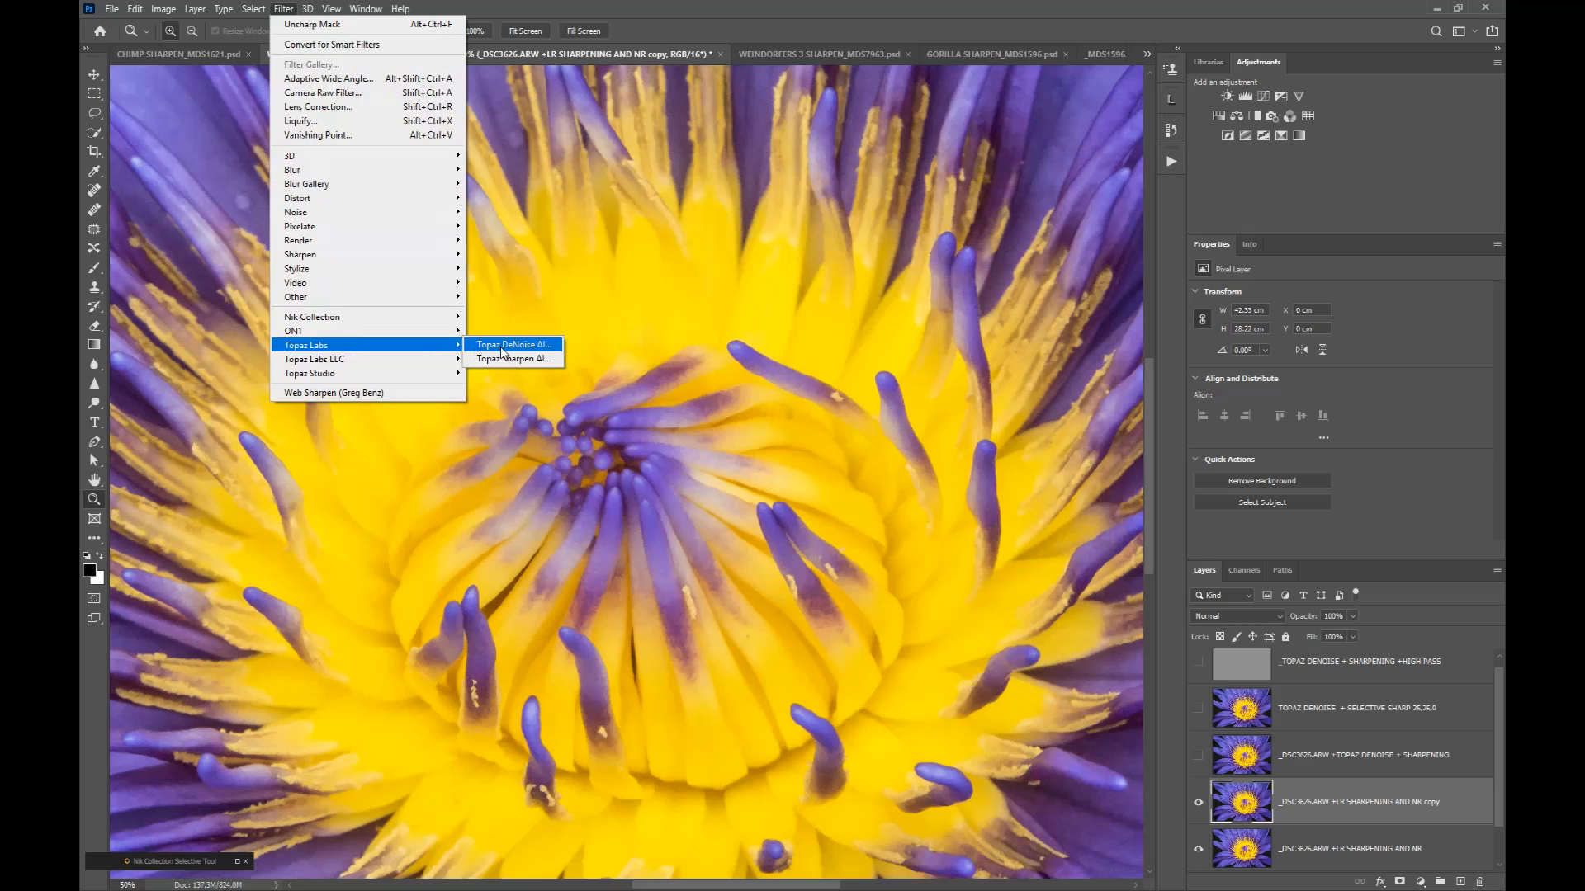
{"action": "left_click", "coordinate": [501, 350]}
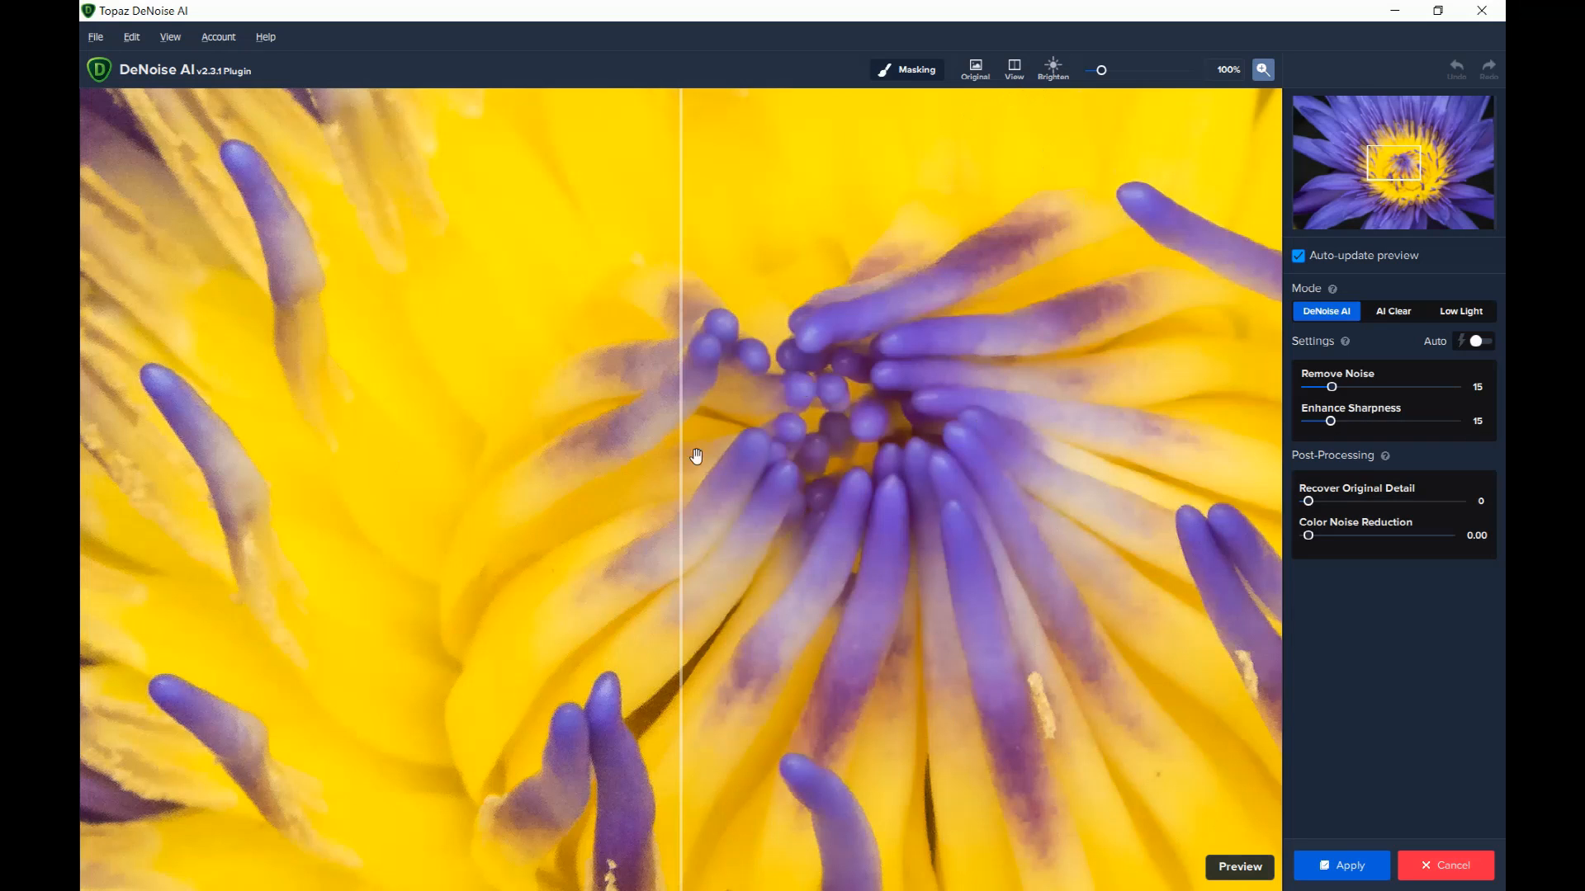
{"action": "left_click_drag", "start_coordinate": [681, 486], "coordinate": [667, 486]}
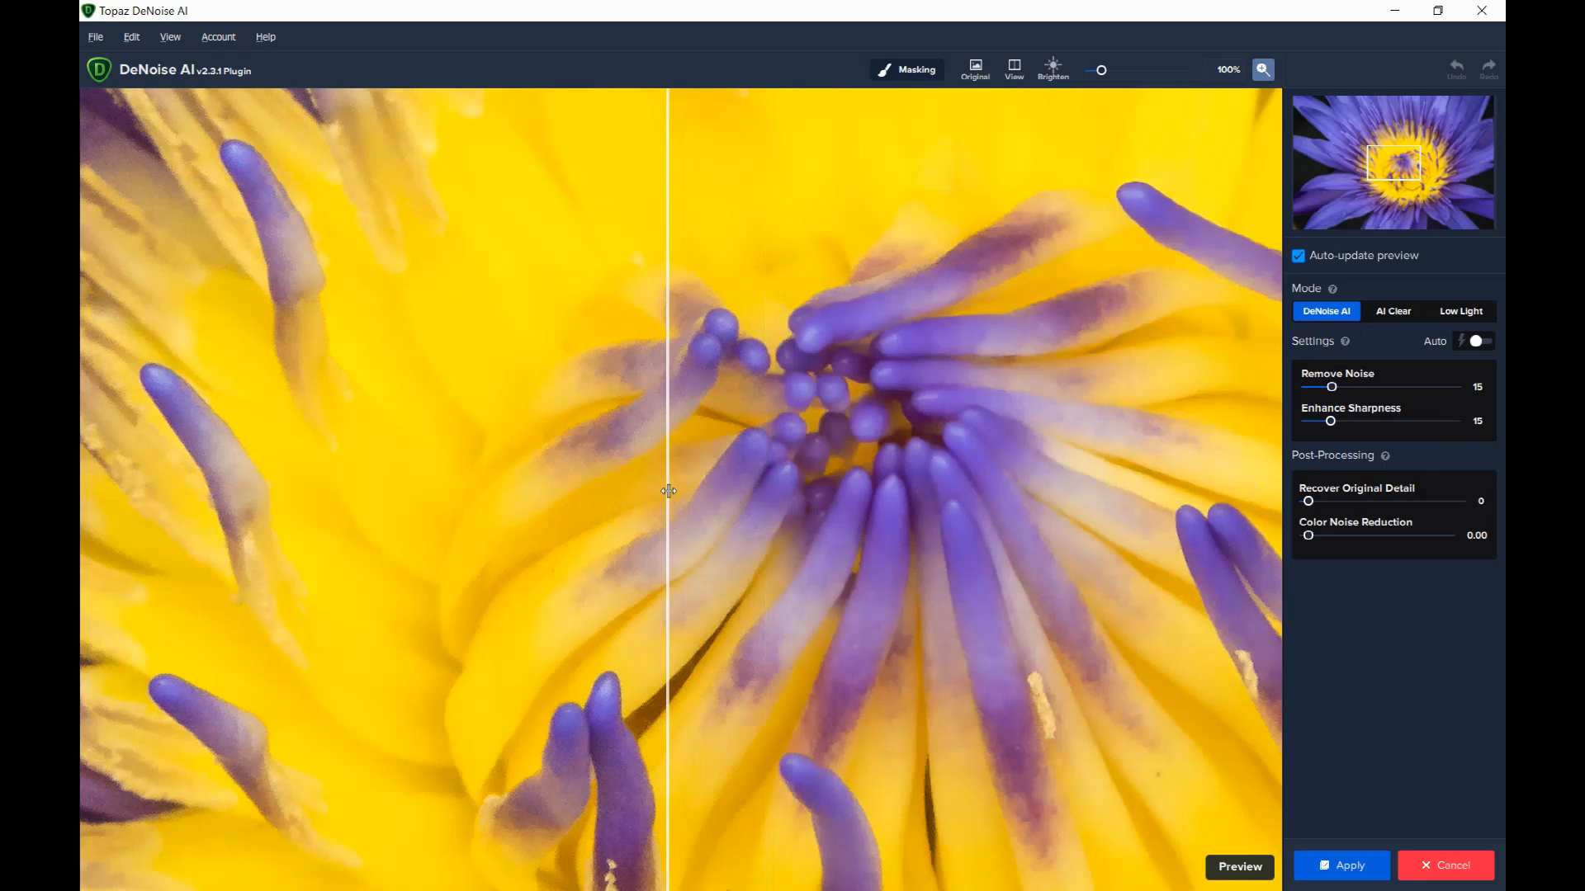
{"action": "left_click_drag", "start_coordinate": [670, 490], "coordinate": [615, 426]}
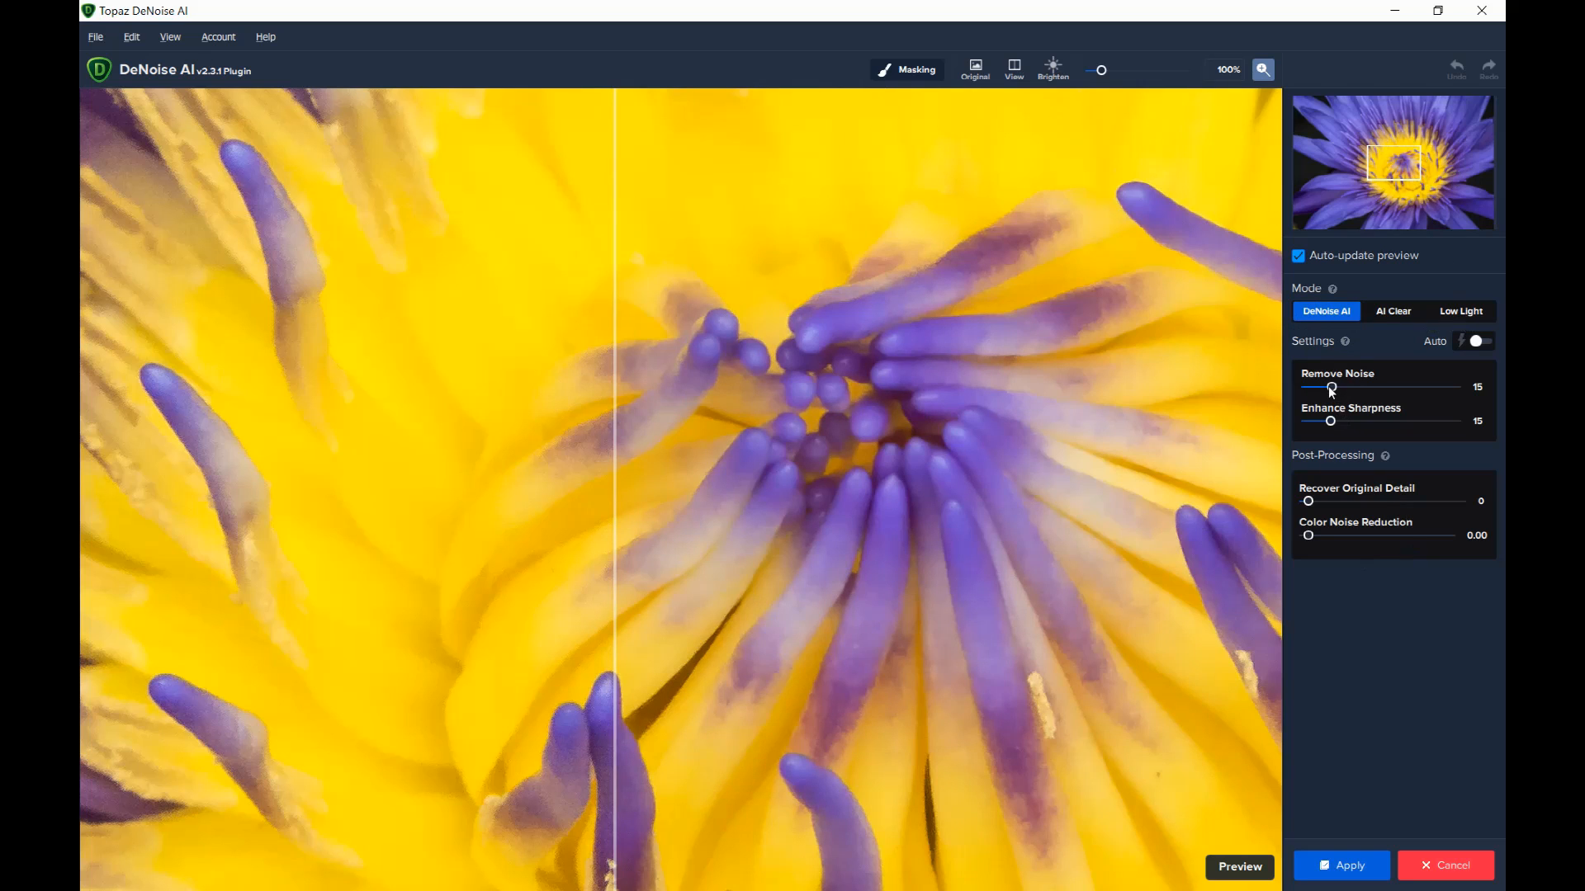
- Try a stronger Remove Noise, return it to 15, and set Enhance Sharpness to 24 and Recover Original Detail to 30
{"action": "left_click_drag", "start_coordinate": [1330, 388], "coordinate": [1438, 387]}
{"action": "left_click_drag", "start_coordinate": [1451, 387], "coordinate": [1327, 388]}
{"action": "mouse_move", "coordinate": [1336, 424]}
{"action": "left_mouse_down"}
{"action": "mouse_move", "coordinate": [1366, 424]}
{"action": "mouse_move", "coordinate": [1344, 426]}
{"action": "left_mouse_up"}
{"action": "left_click_drag", "start_coordinate": [1310, 502], "coordinate": [1356, 507]}
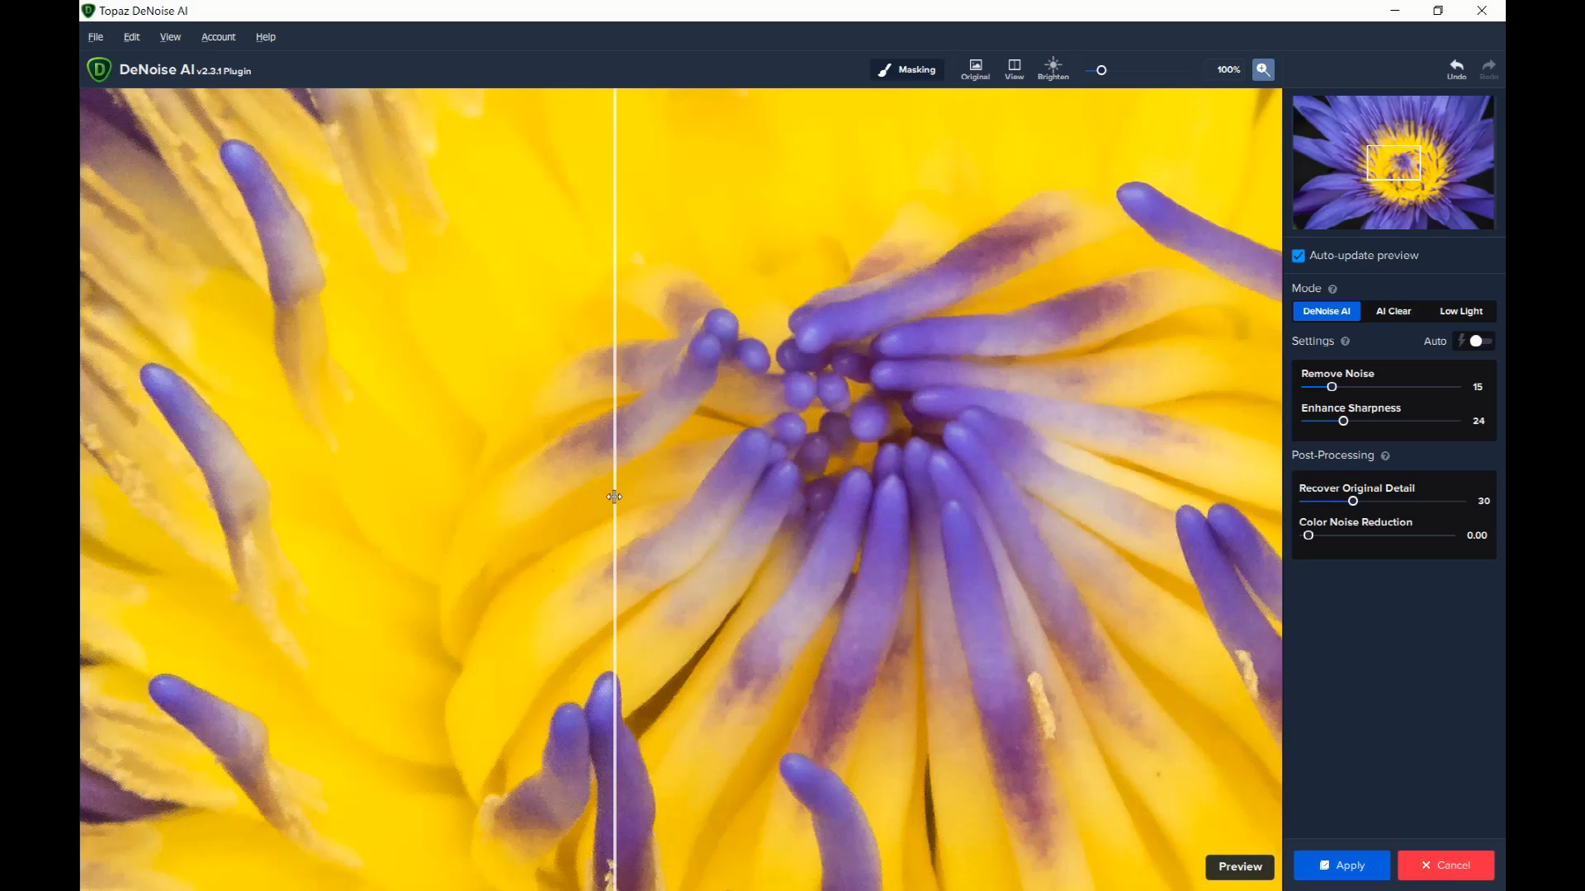
- Compare before and after across the stamens, set Recover Original Detail to 35, and apply the noise reduction
{"action": "left_click_drag", "start_coordinate": [614, 496], "coordinate": [1075, 501]}
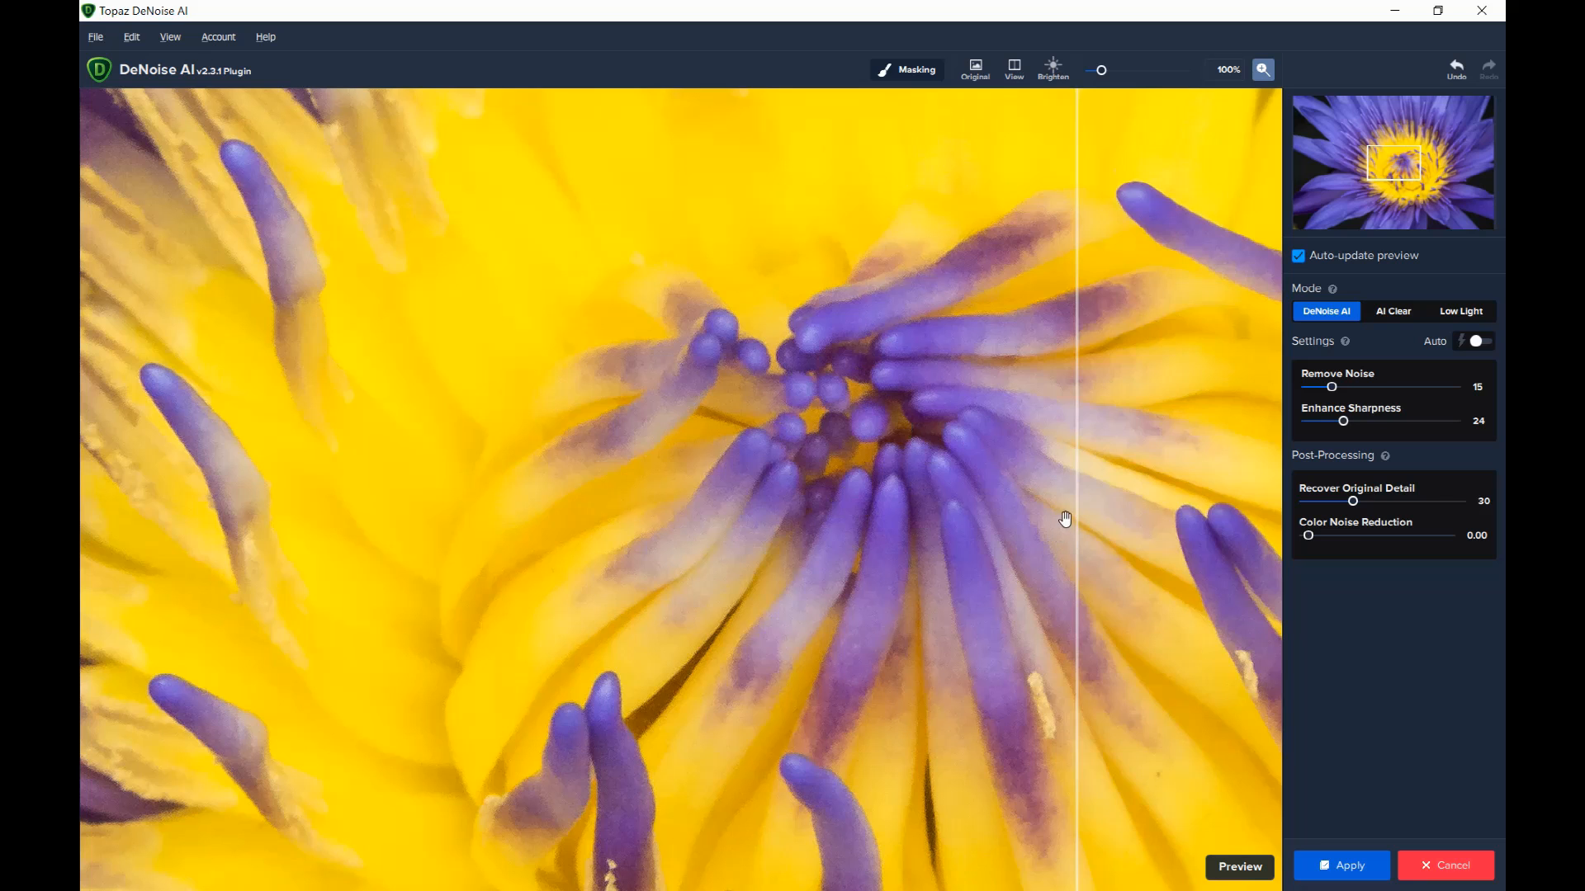
{"action": "left_click_drag", "start_coordinate": [1077, 516], "coordinate": [642, 418]}
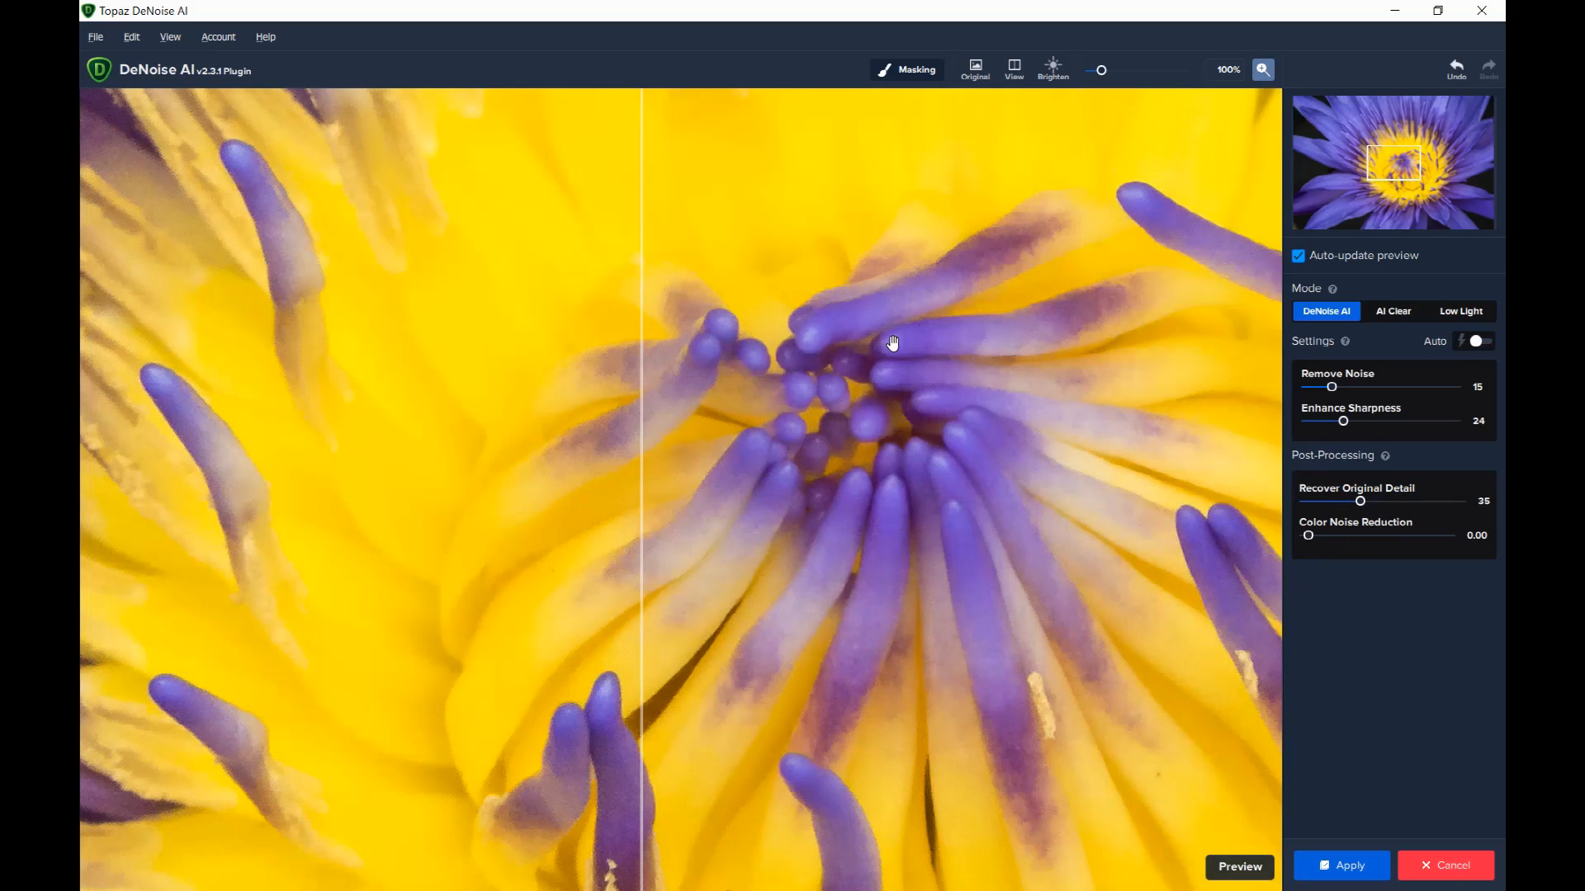
{"action": "left_click", "coordinate": [1348, 866]}
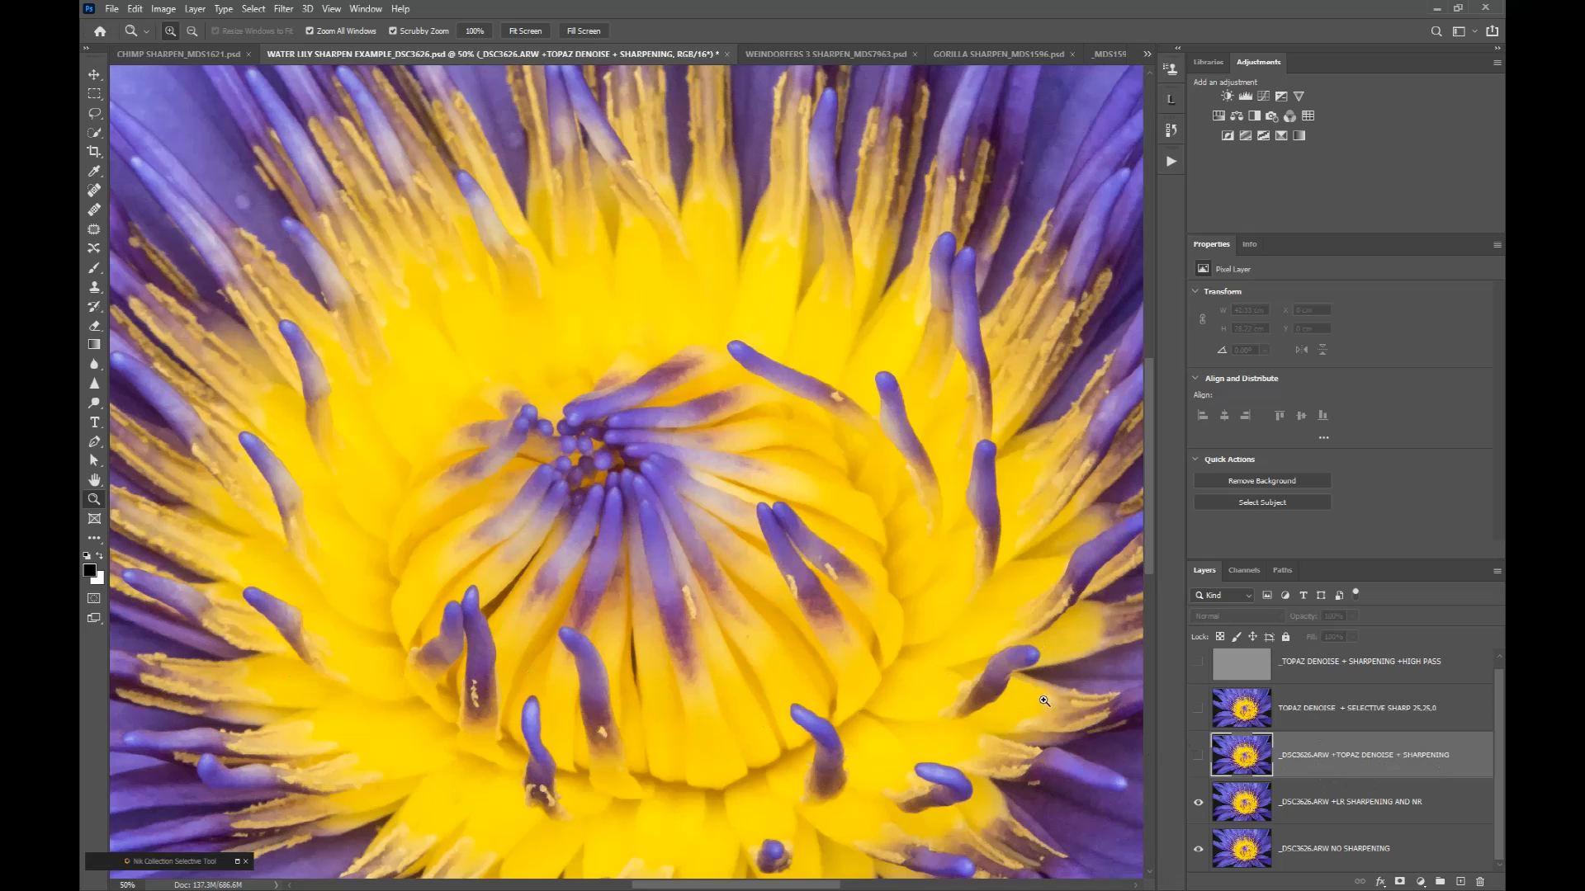
- Show the +TOPAZ DENOISE + SHARPENING layer, comparing it off and on at 100% at the flower's centre, and view the whole image
{"action": "left_click", "coordinate": [1198, 758]}
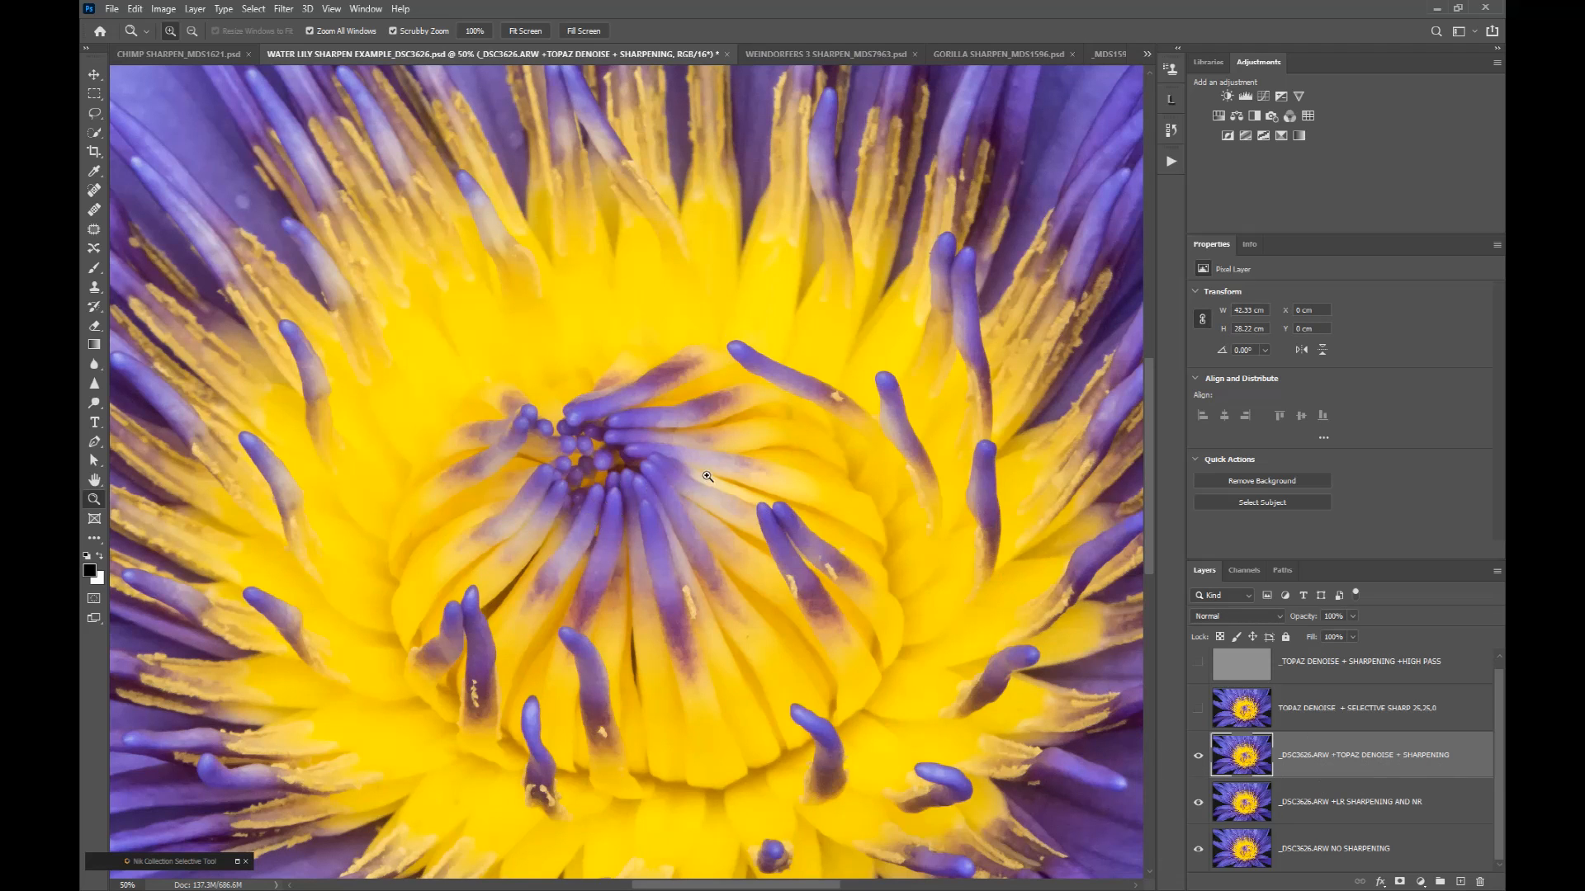
{"action": "left_click", "coordinate": [644, 445]}
{"action": "left_click", "coordinate": [601, 469]}
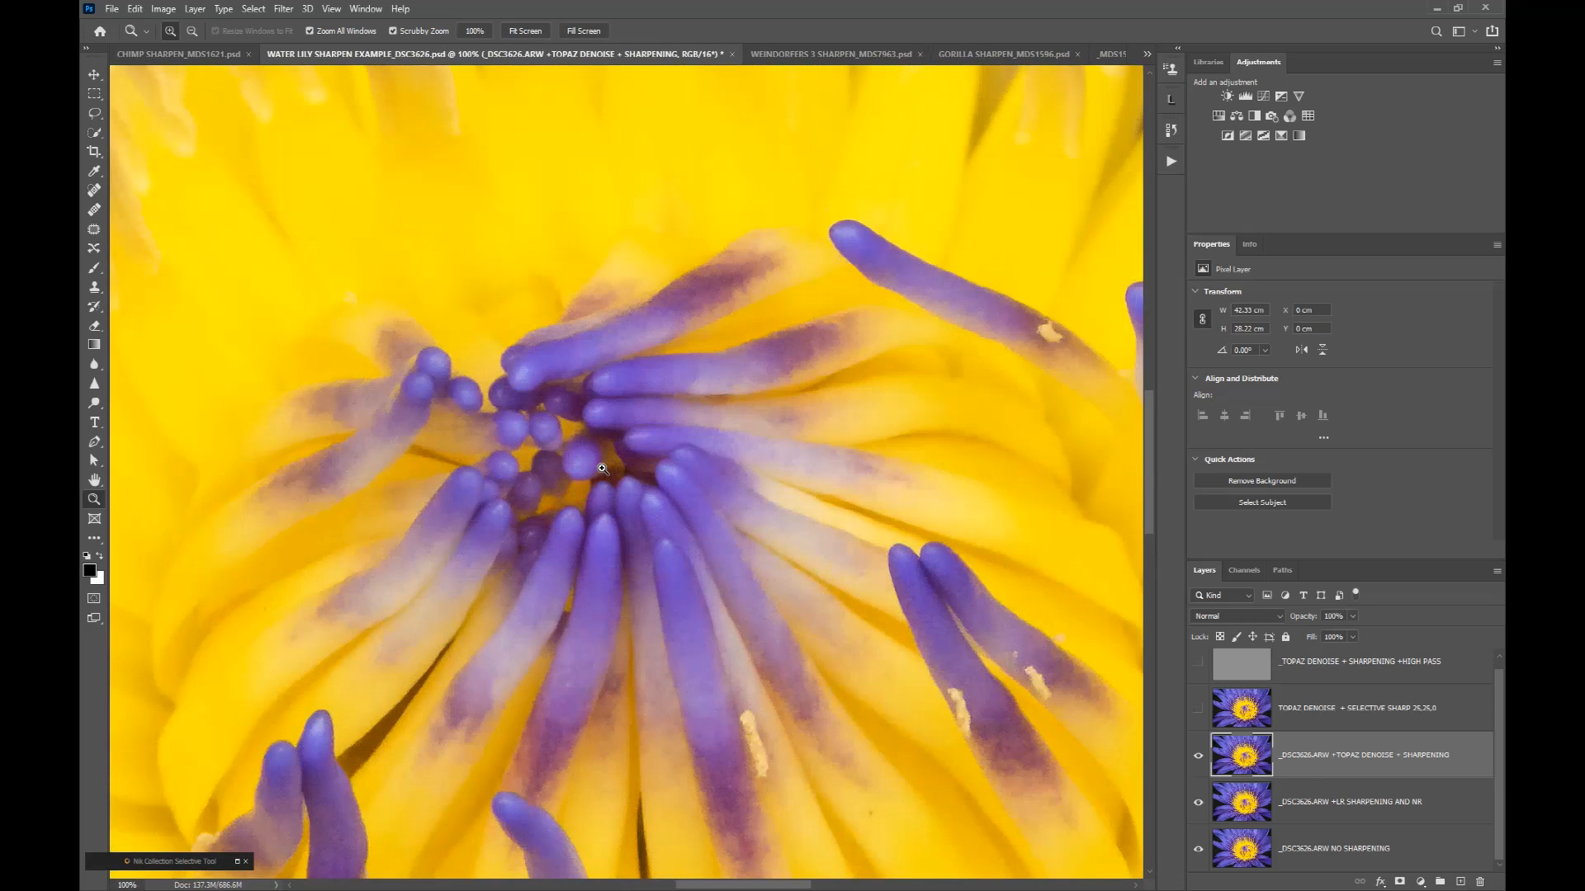
{"action": "left_click", "coordinate": [1193, 757]}
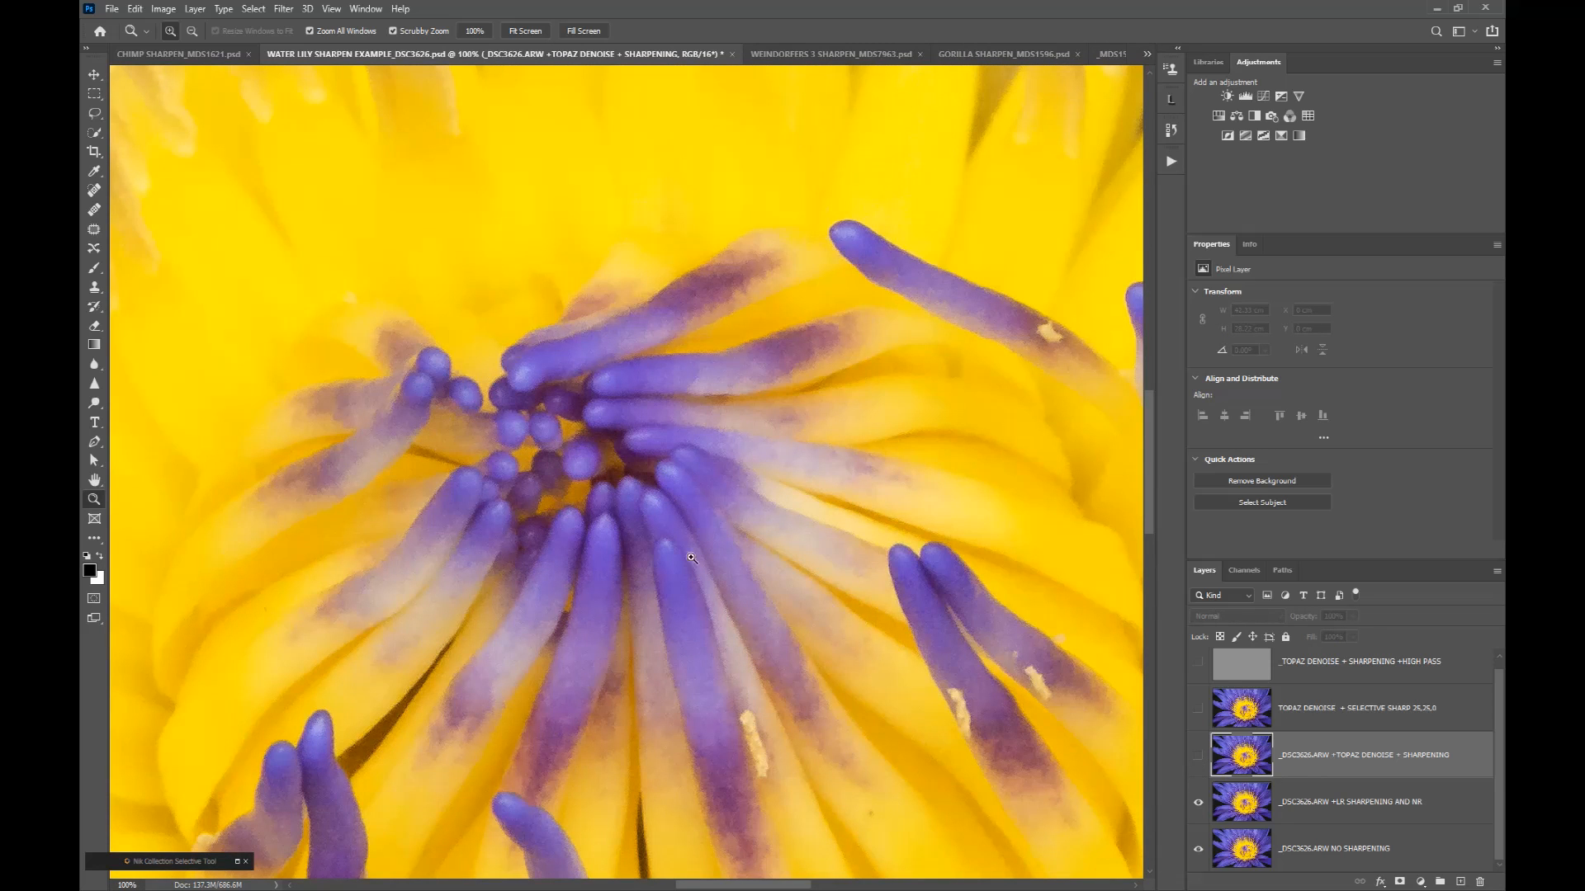
{"action": "left_click", "coordinate": [1196, 757]}
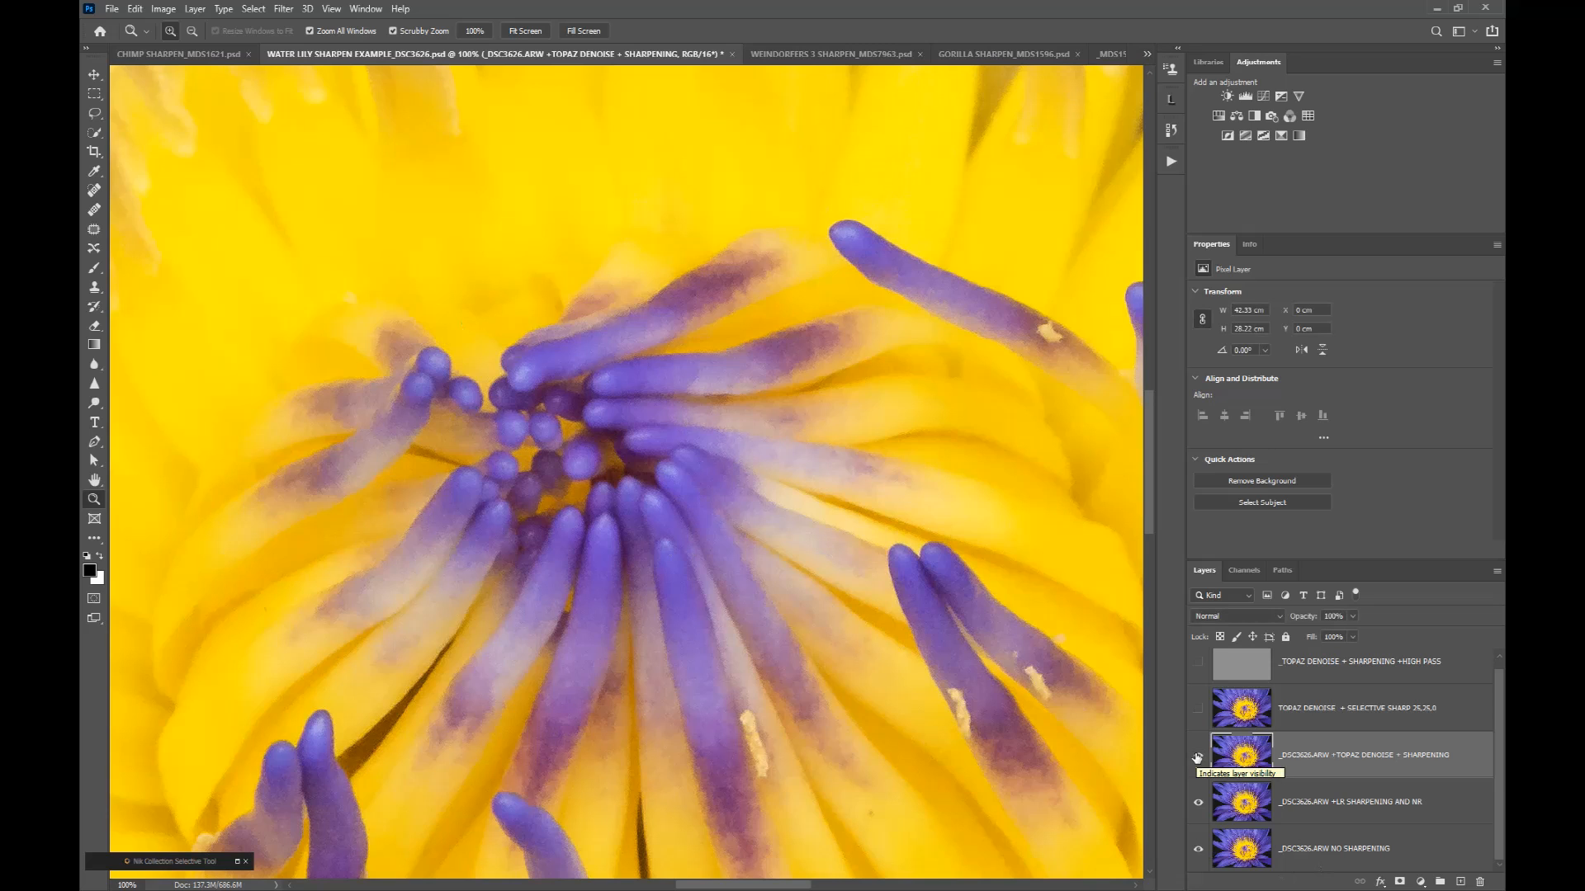
{"action": "left_click", "coordinate": [527, 32]}
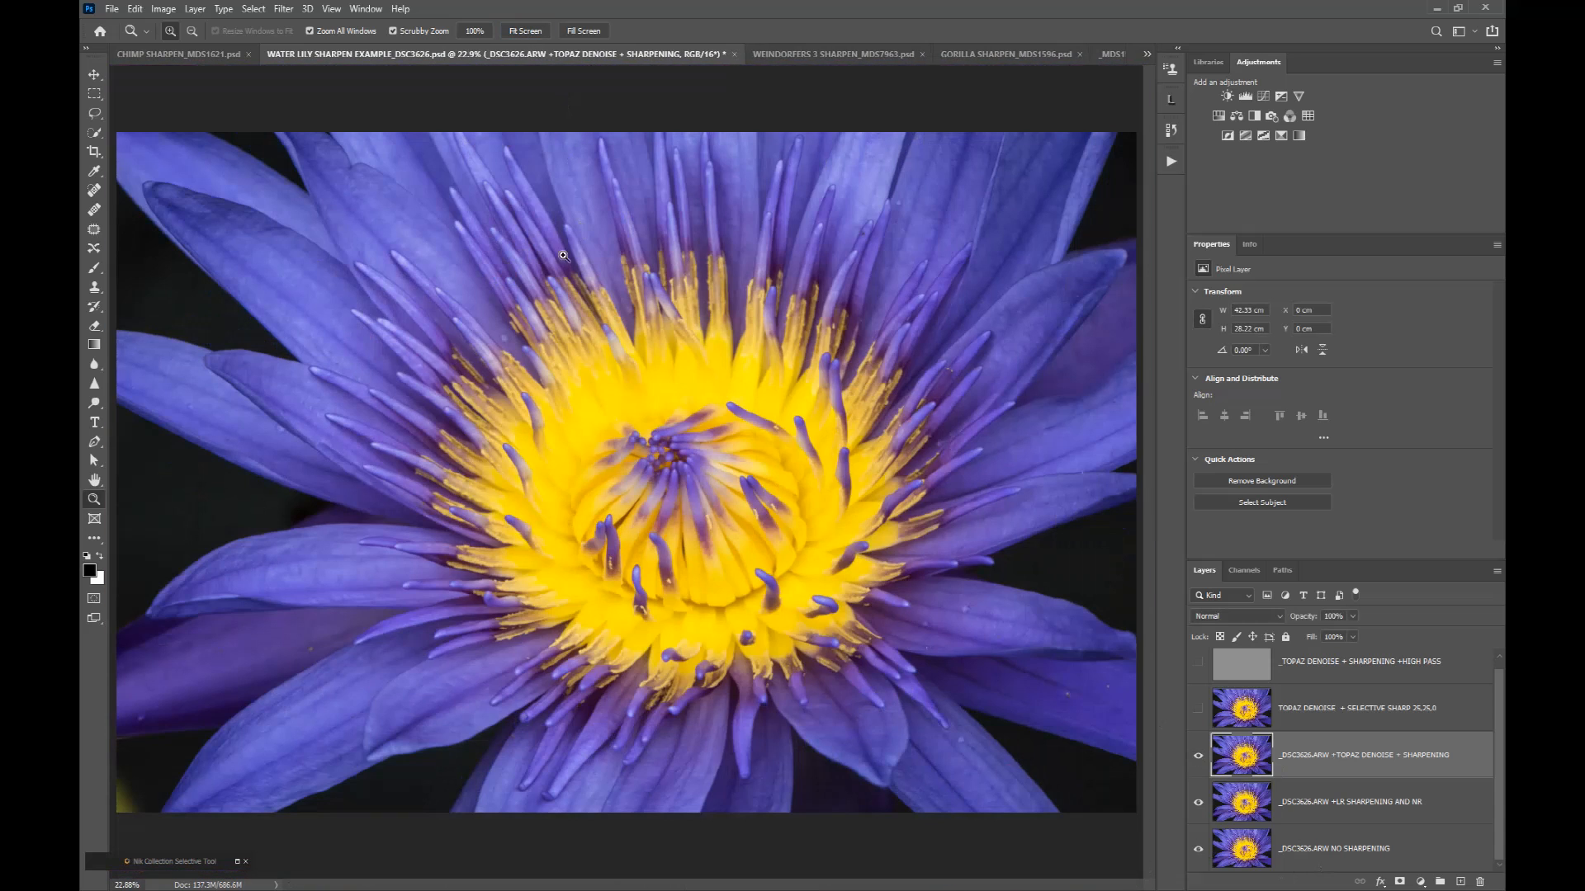